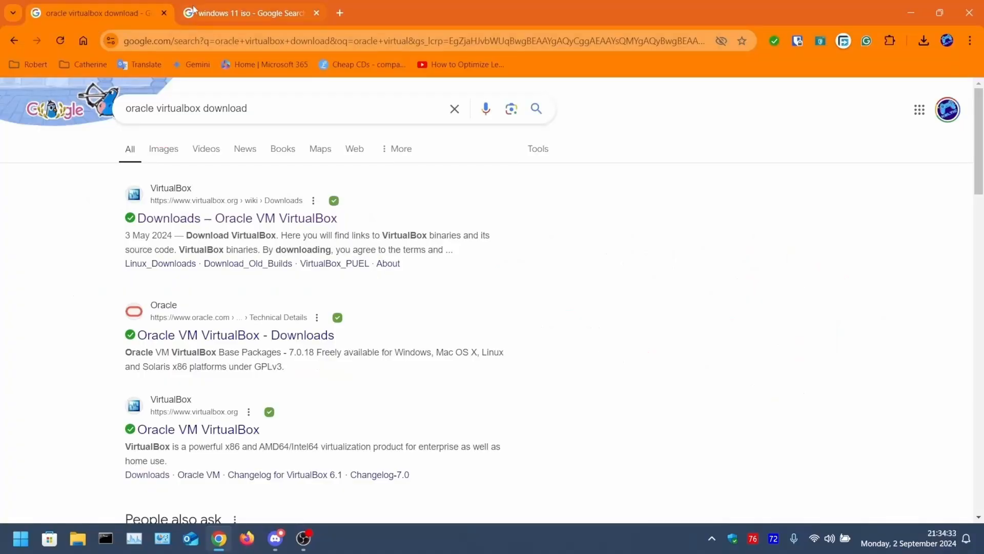
Open Microsoft's Windows 11 download page from the search results and request the Windows 11 (multi-edition ISO for x64 devices) disk image
key(ctrl+Tab)
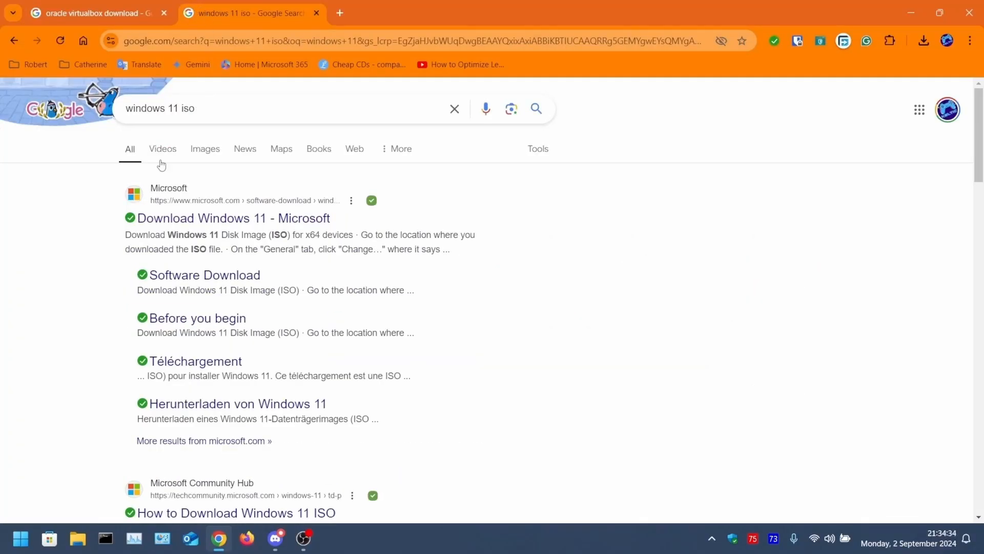
click(178, 218)
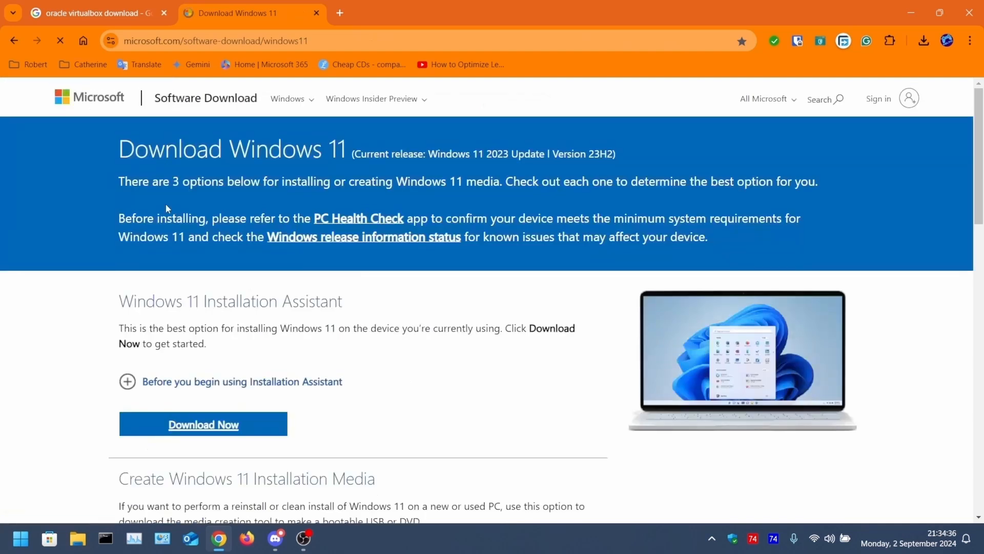
scroll(200, 430, down, 1)
scroll(199, 431, down, 8)
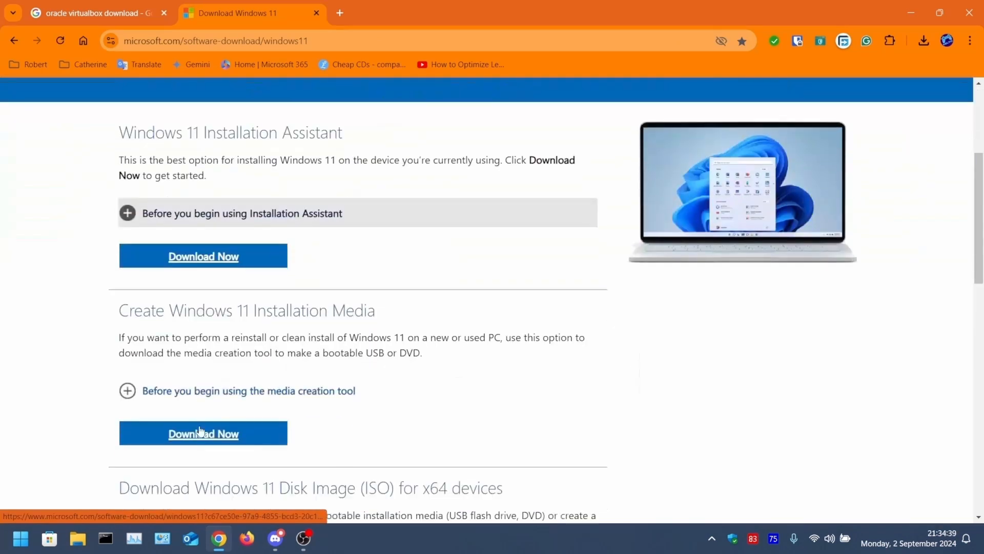
click(188, 302)
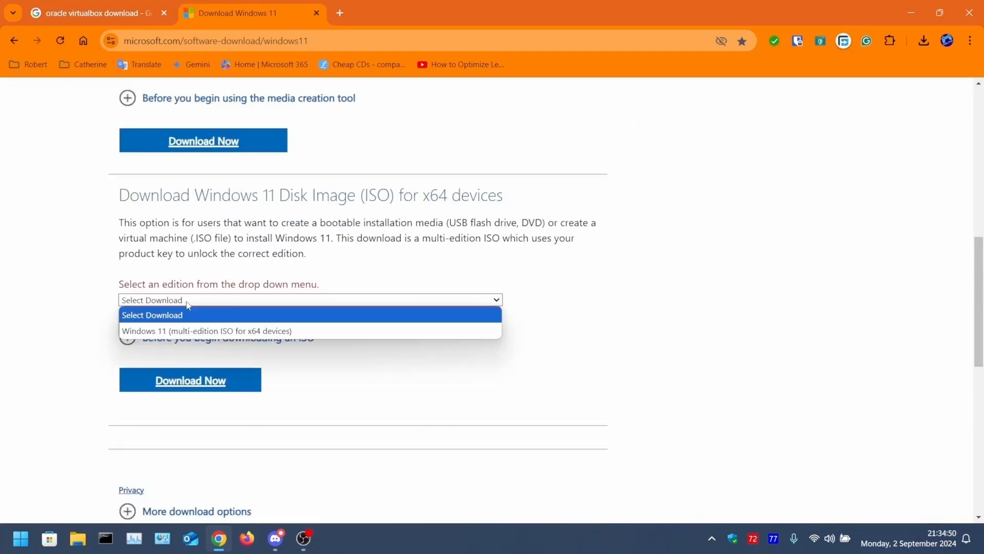
click(190, 331)
click(246, 378)
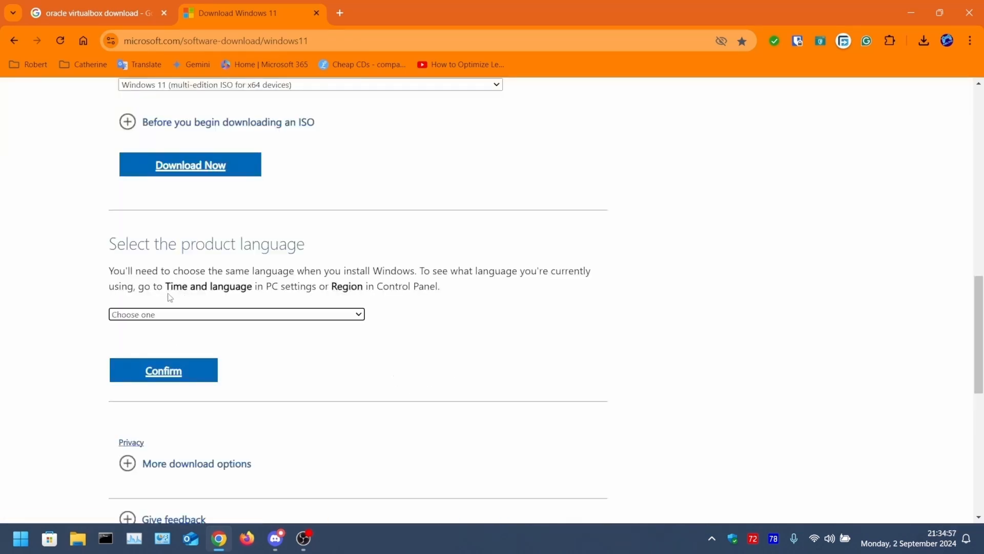
Confirm English International as the product language and download the 64-bit image Win11_23H2_EnglishInternational_x64v2.iso to the Downloads folder
click(152, 315)
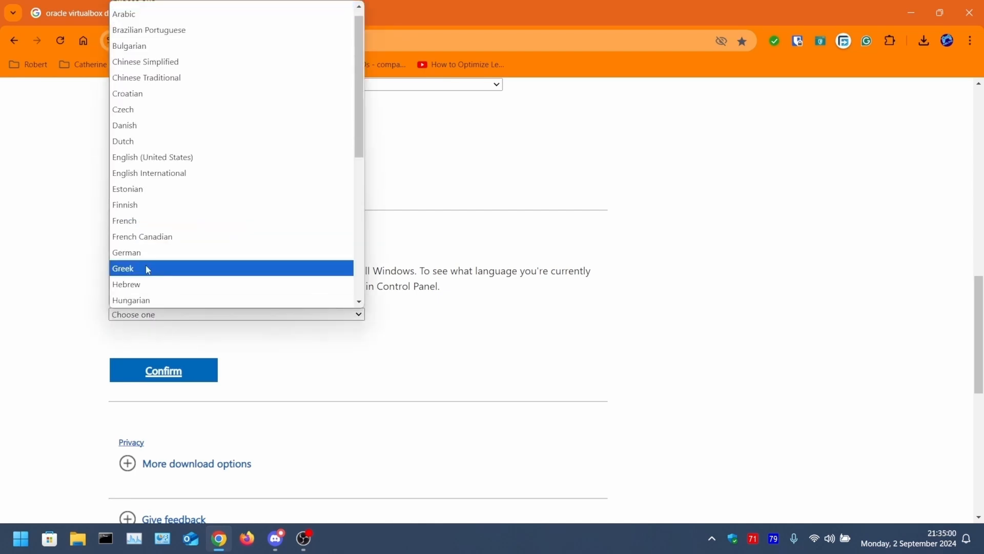
click(150, 177)
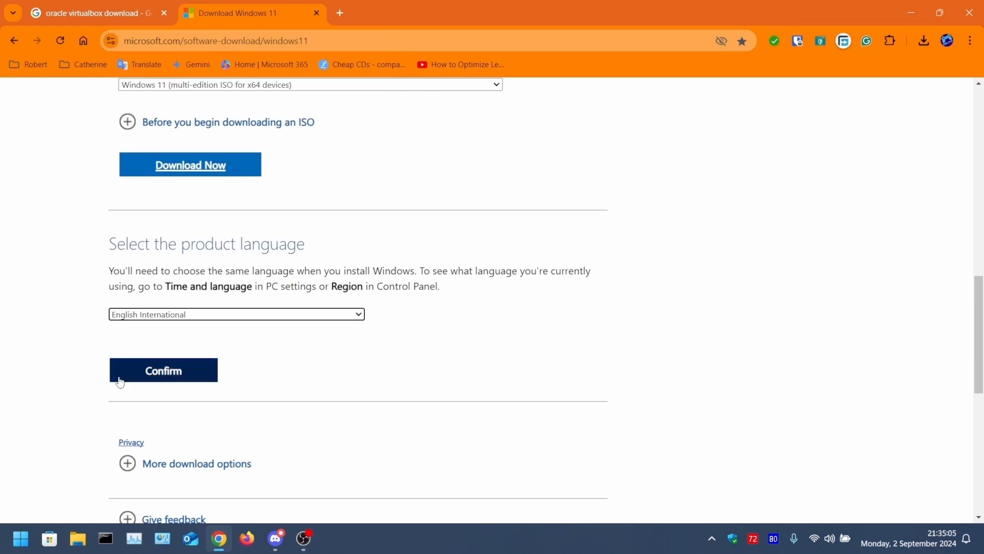
click(155, 378)
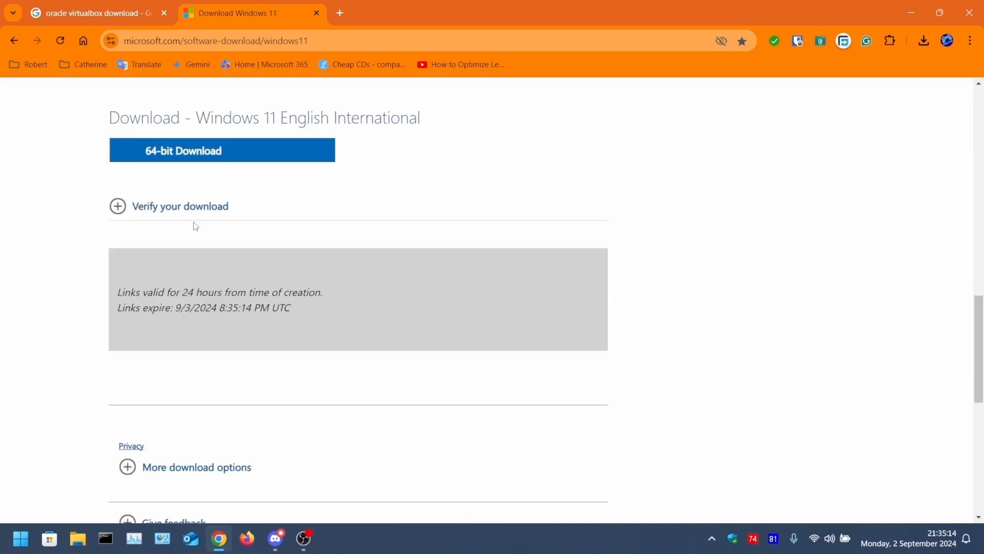
click(184, 163)
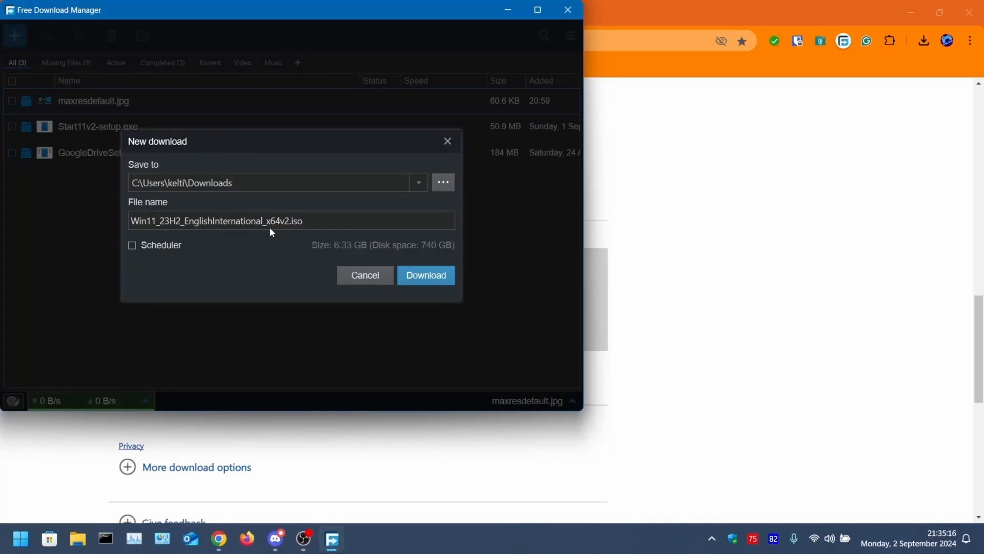
click(409, 275)
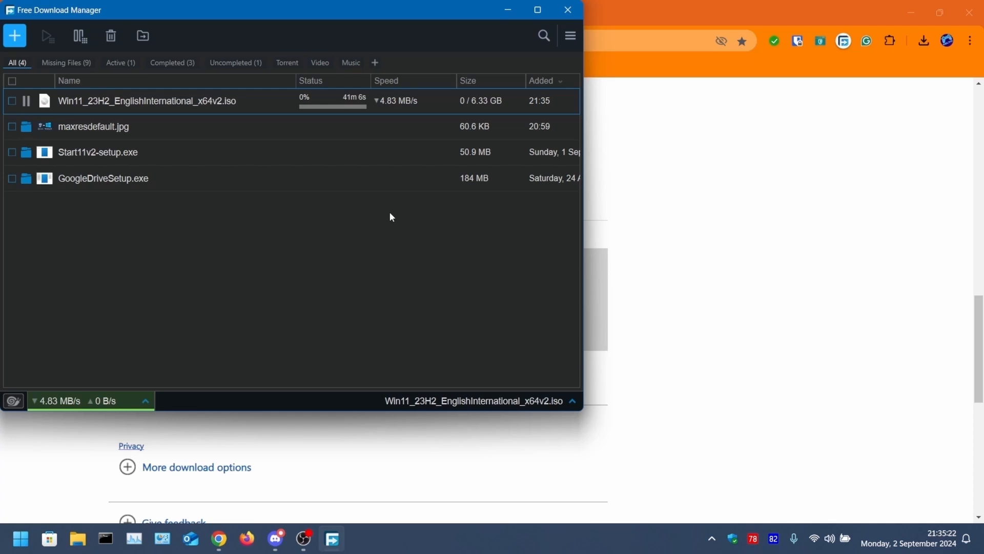
click(509, 11)
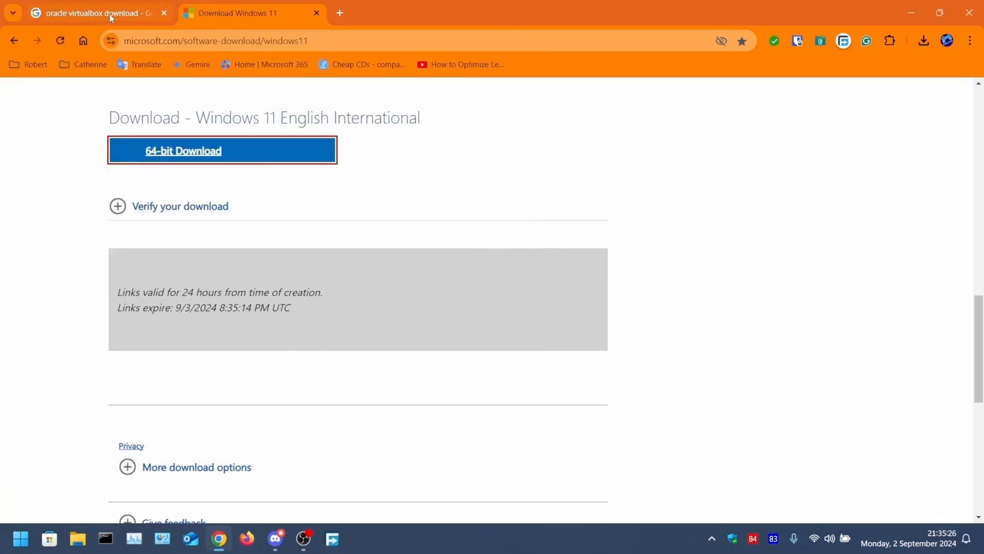
Open the VirtualBox downloads page from the other search results and download the 7.0.20 platform package for Windows hosts
click(111, 18)
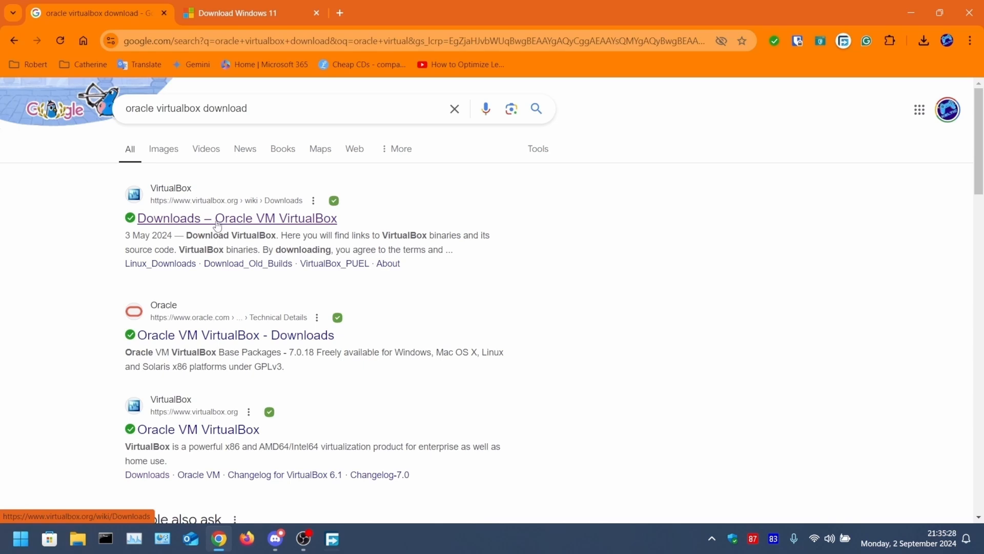
click(217, 225)
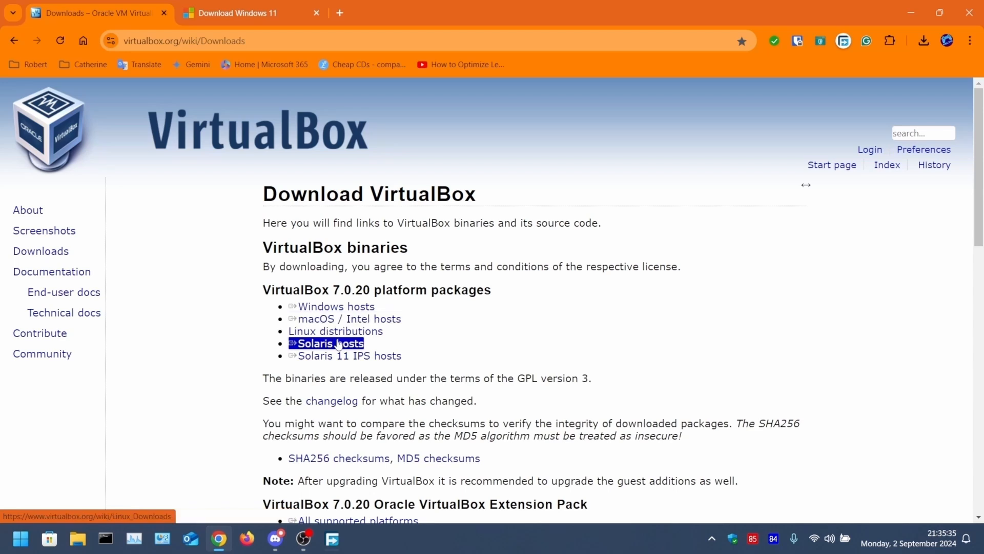
click(317, 309)
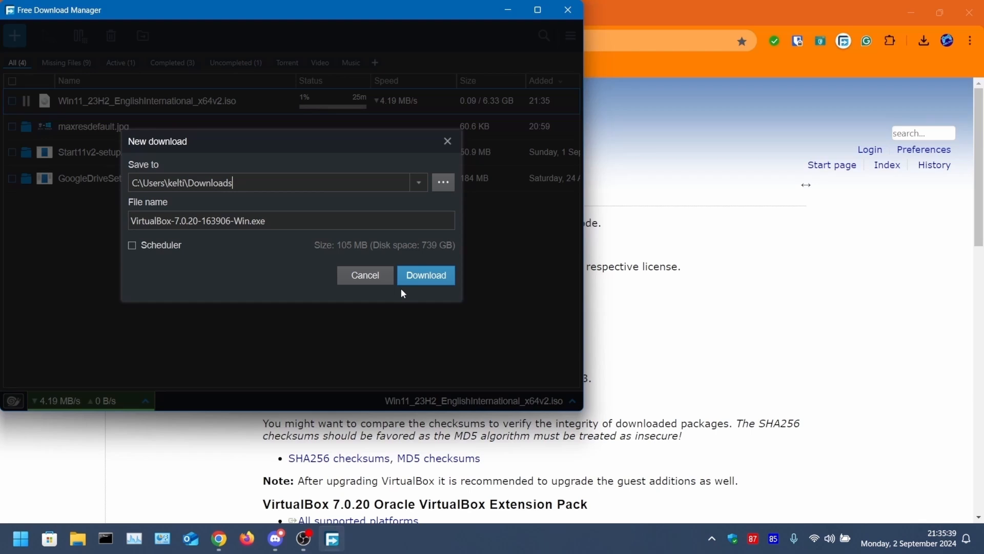
click(401, 284)
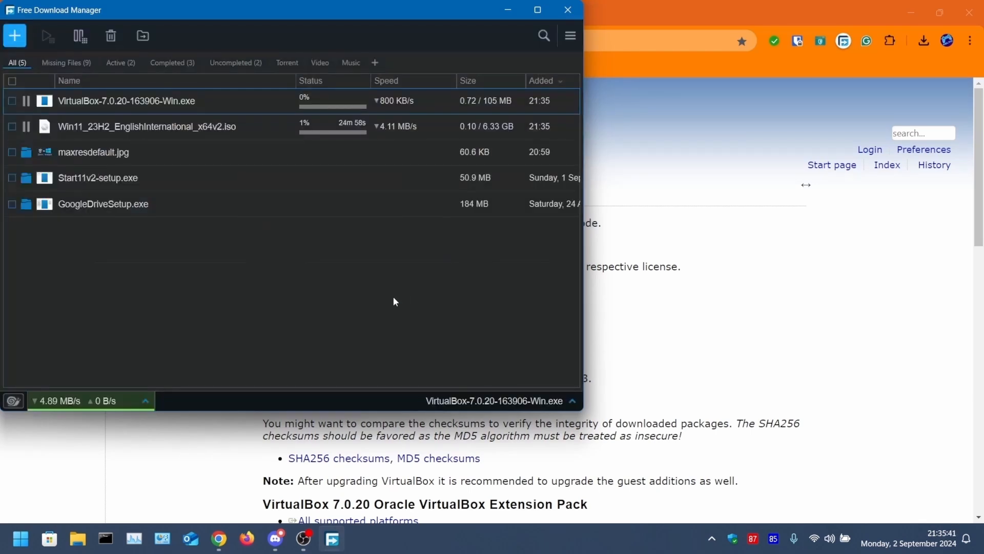
click(508, 16)
Download the VirtualBox 7.0.20 Extension Pack for all supported platforms and return to the browser
scroll(366, 397, down, 1)
scroll(366, 398, down, 1)
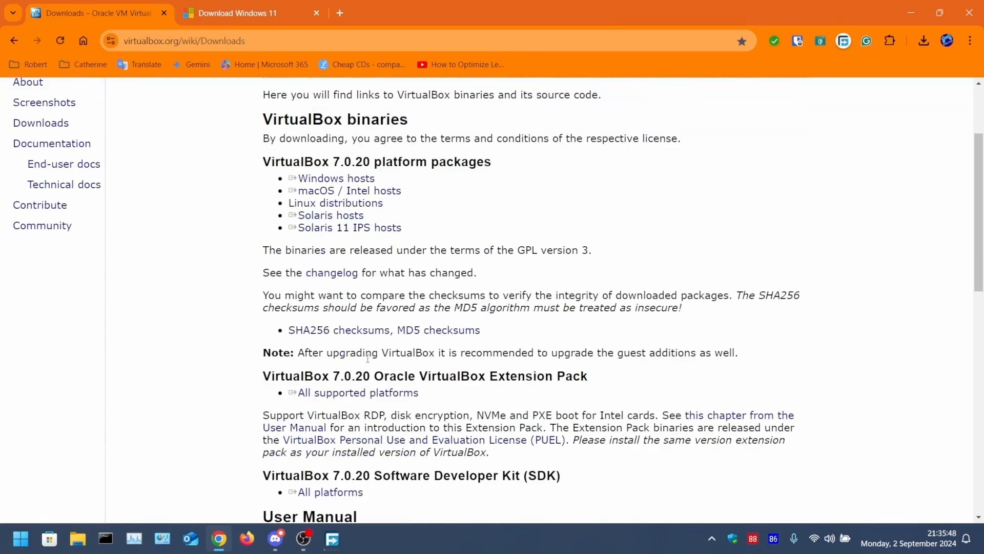
click(363, 392)
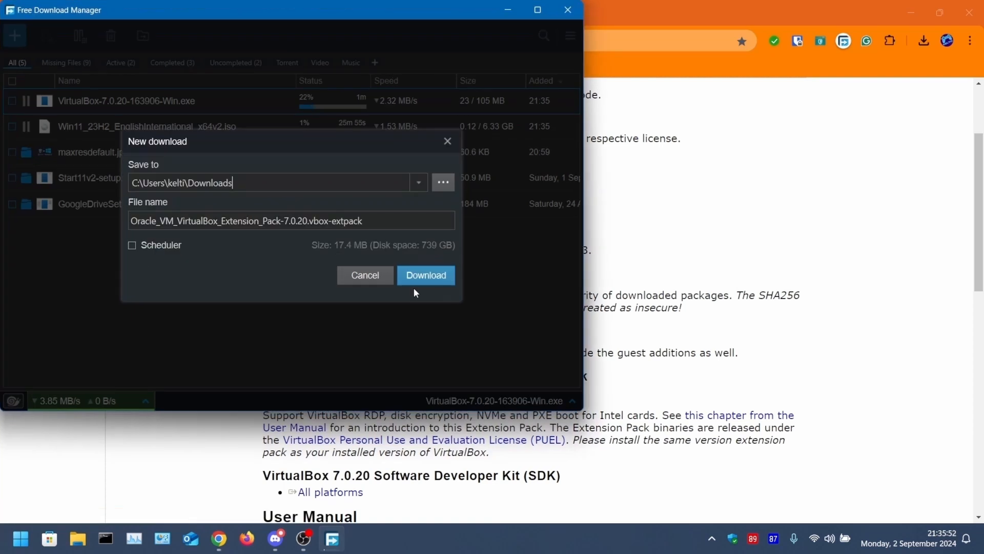
click(416, 280)
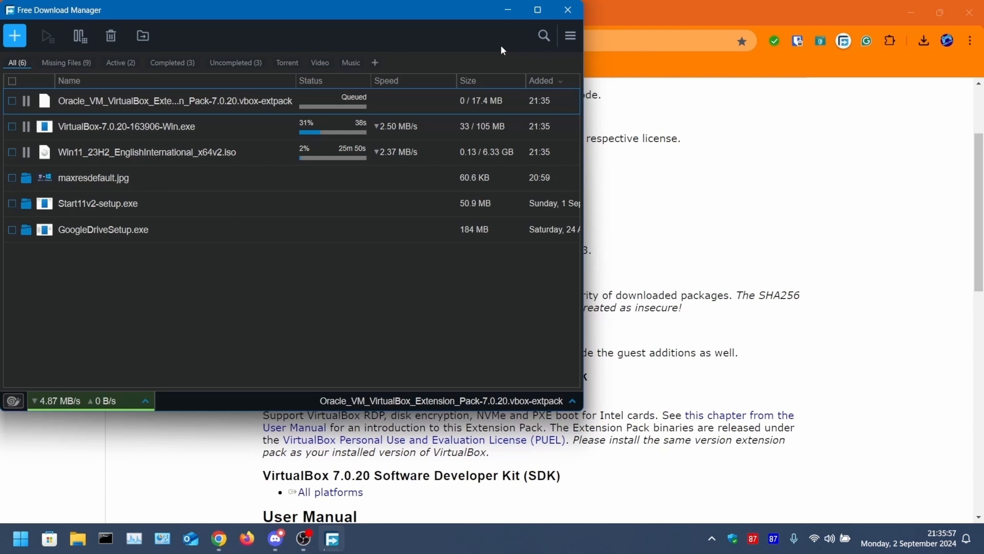
click(789, 15)
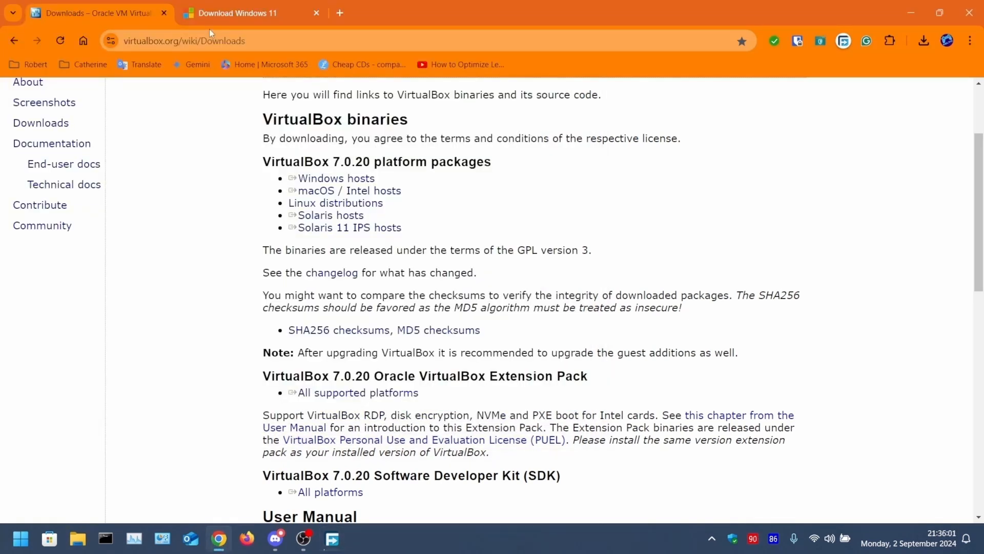
drag(210, 14, 58, 8)
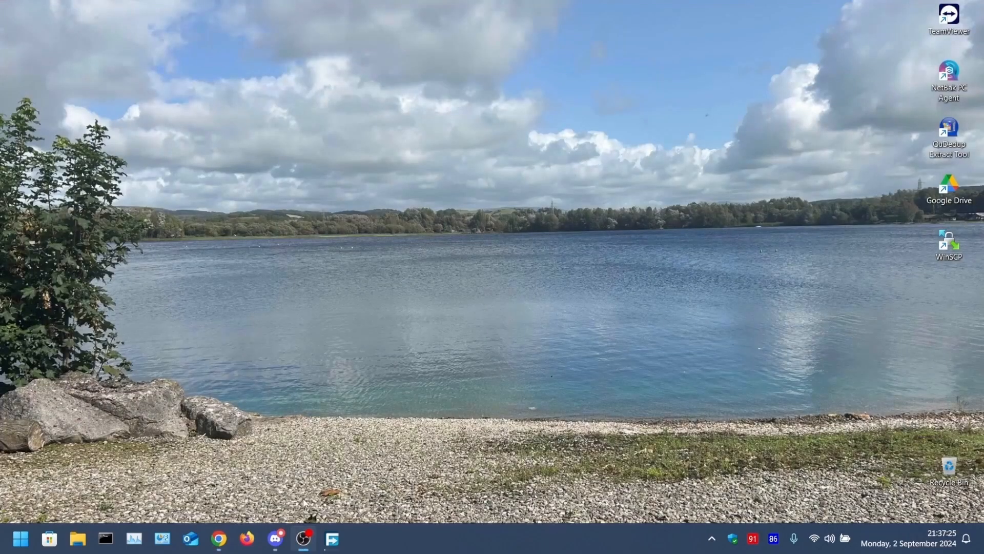
Install VirtualBox 7.0.20 from the Downloads folder with the default features, location and shortcuts, without starting it after installation
click(79, 539)
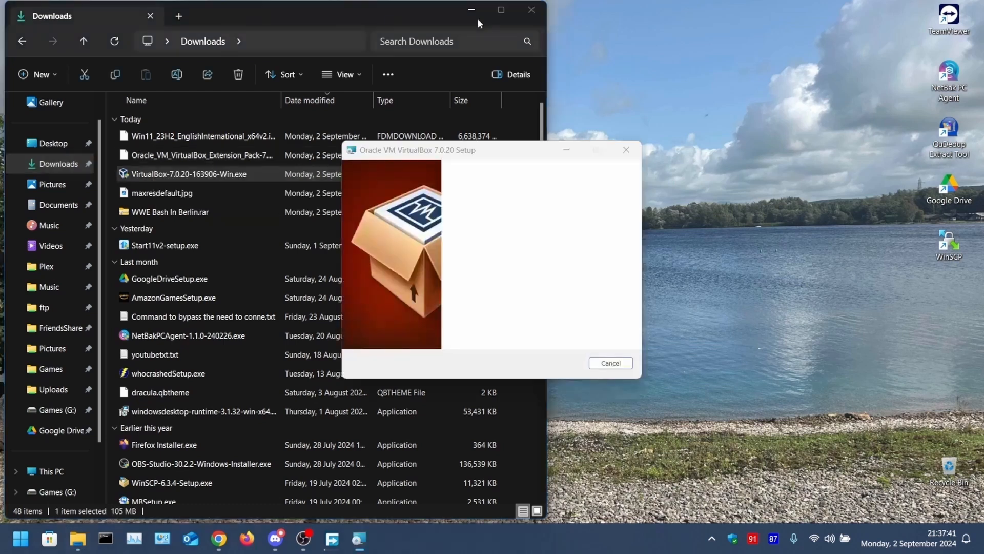
click(472, 10)
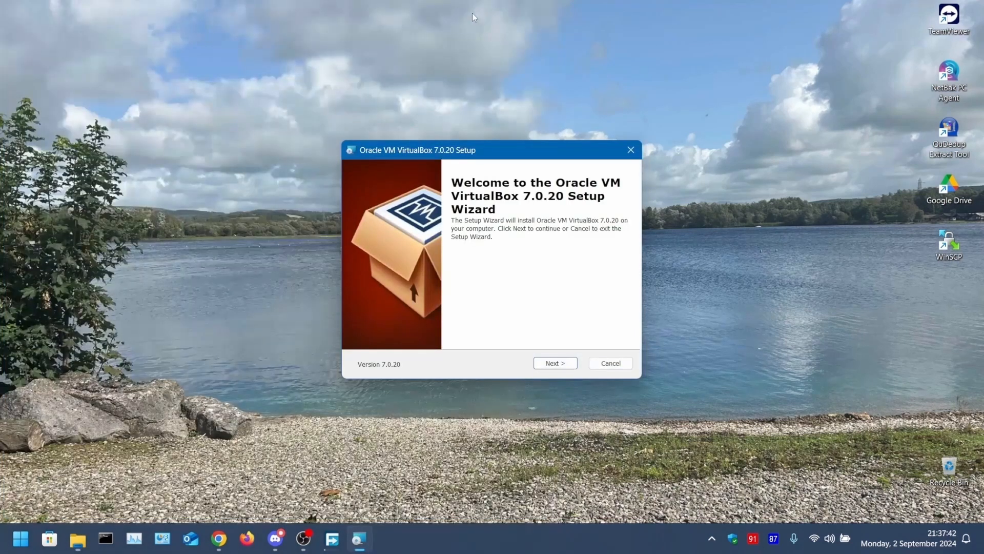
click(557, 363)
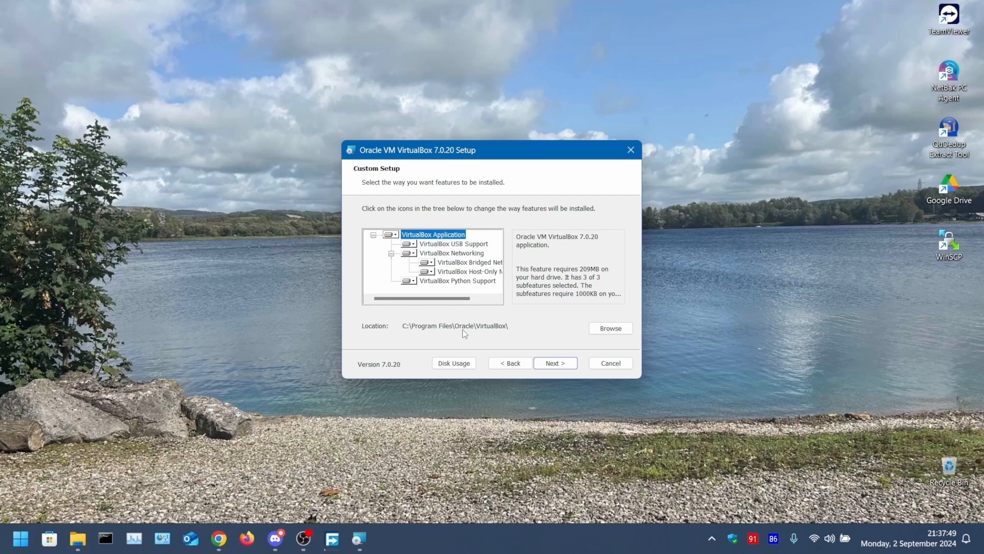
click(553, 362)
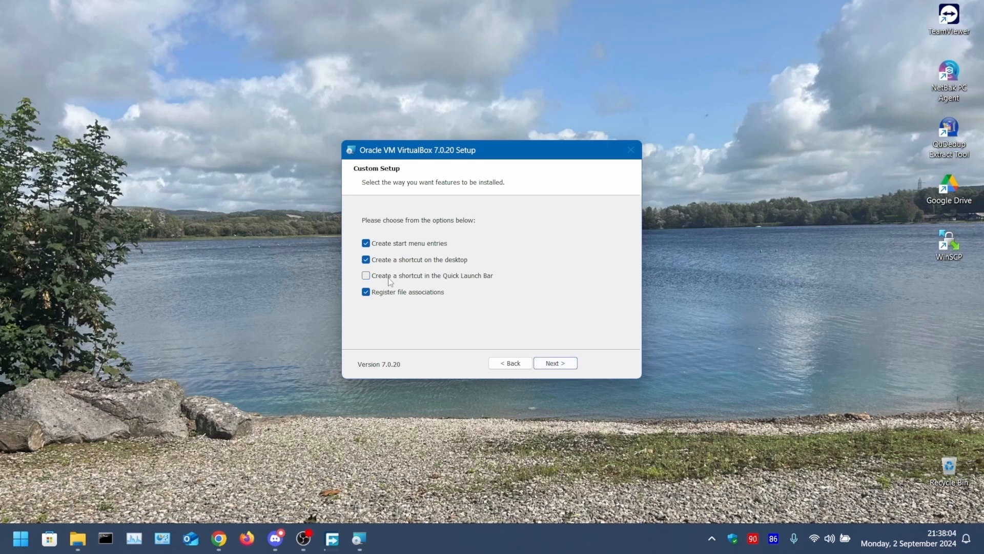
click(551, 363)
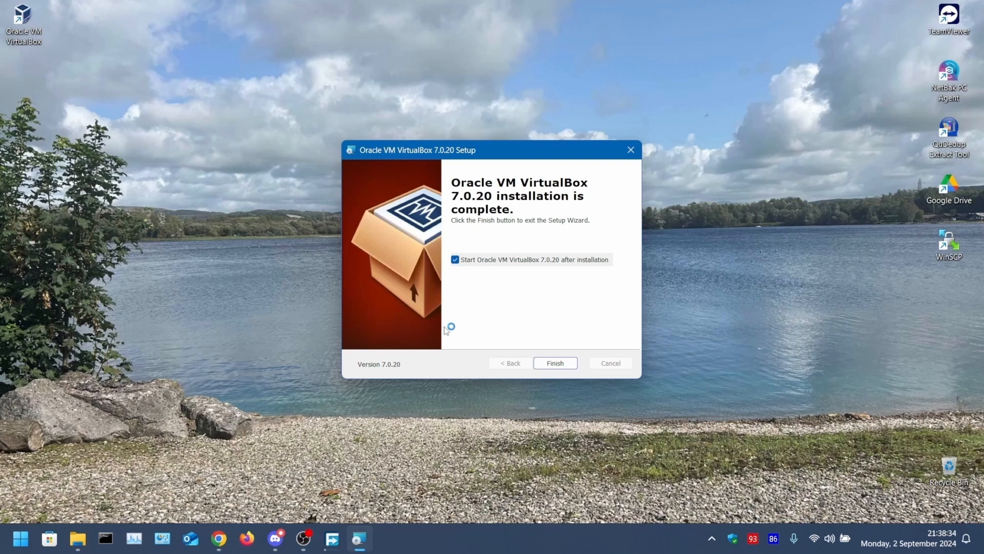
click(454, 260)
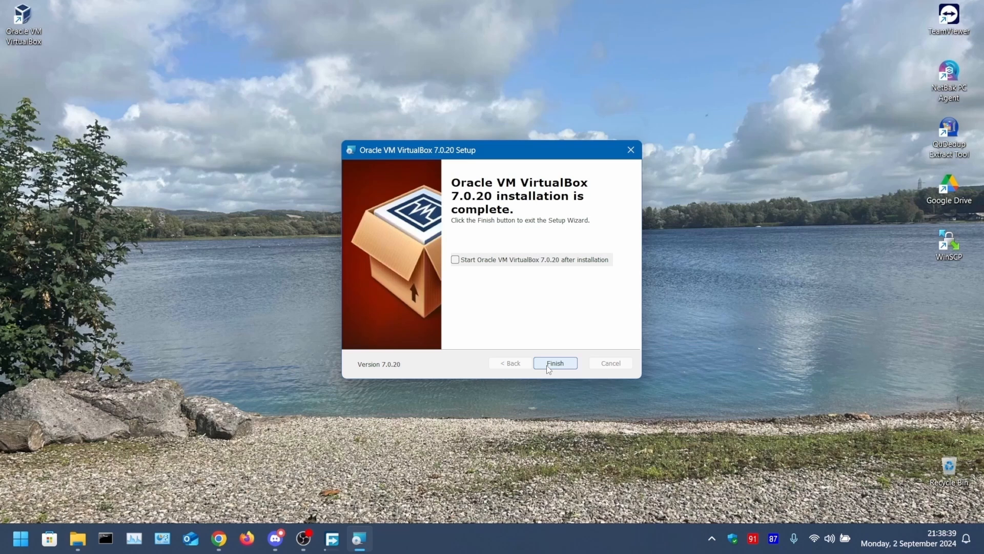
Open the downloaded Oracle VM VirtualBox Extension Pack 7.0.20 file and install it in VirtualBox
double_click(171, 155)
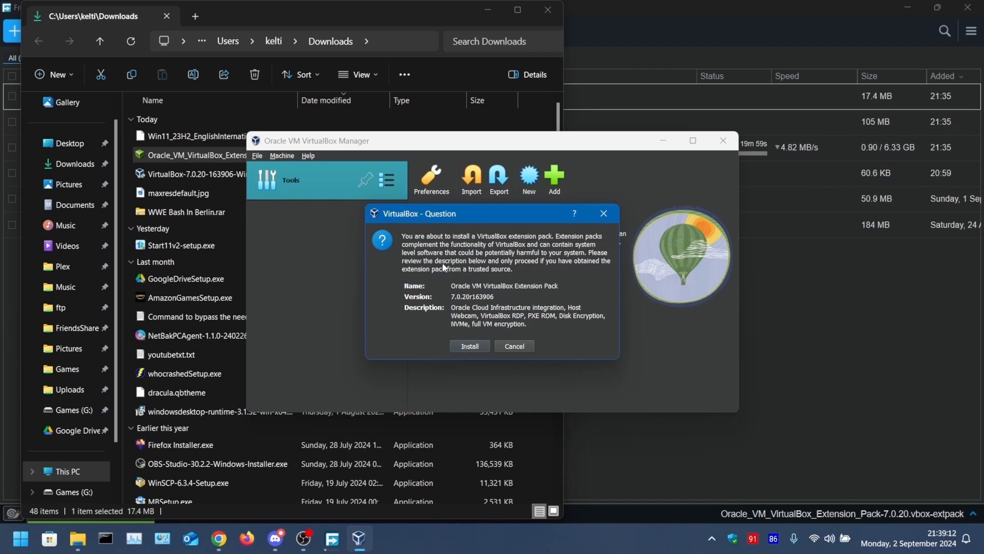
click(469, 346)
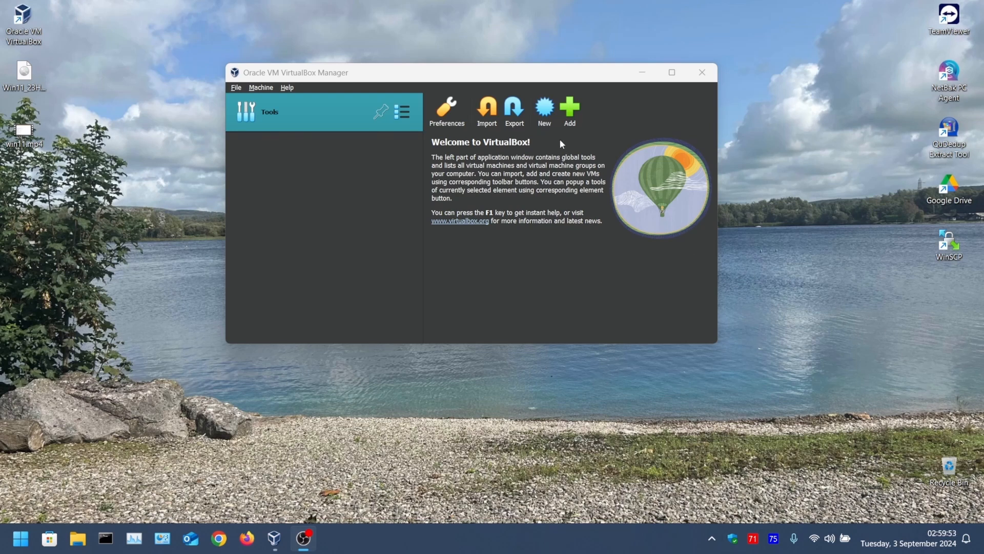
Start creating a virtual machine named Win 11 Pro and select Win11_23H2.iso from the desktop as its ISO image
click(544, 109)
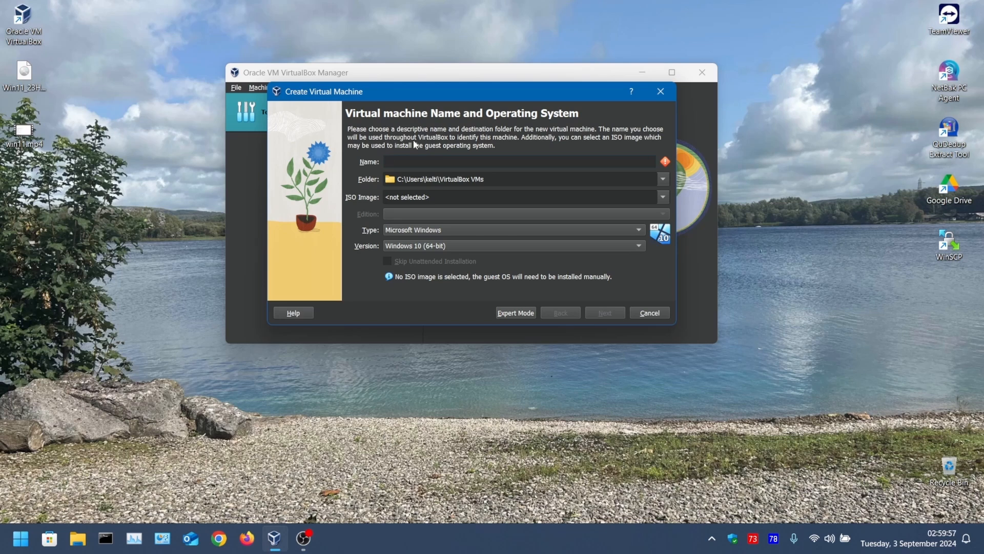
text(Win 11 Pro)
click(663, 199)
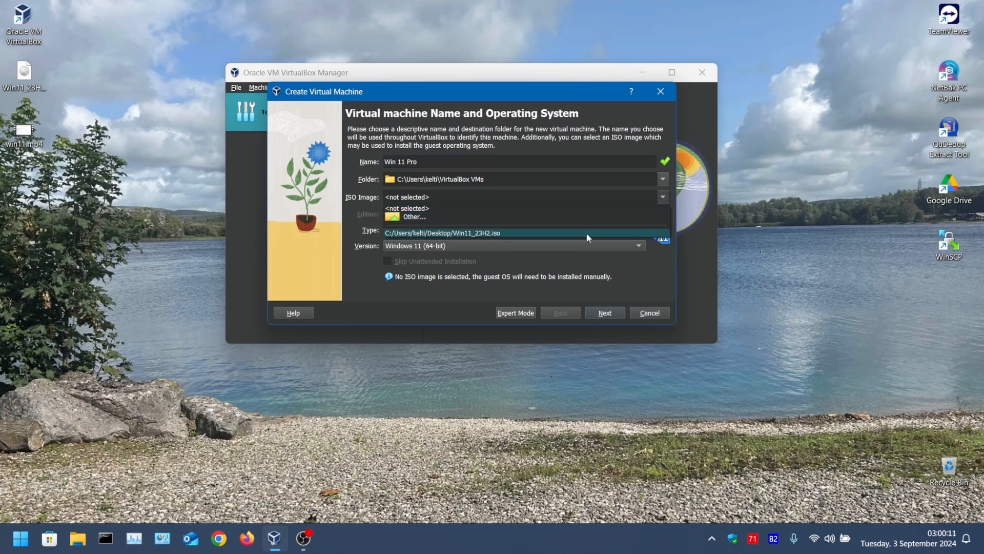
click(587, 233)
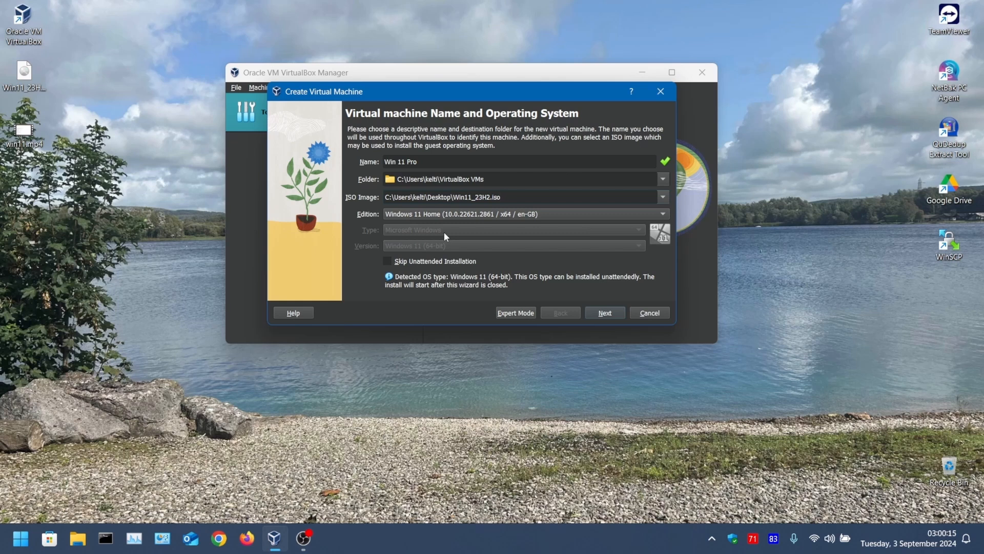
Choose the Windows 11 Pro edition, enable Skip Unattended Installation, and continue to the hardware settings
click(658, 217)
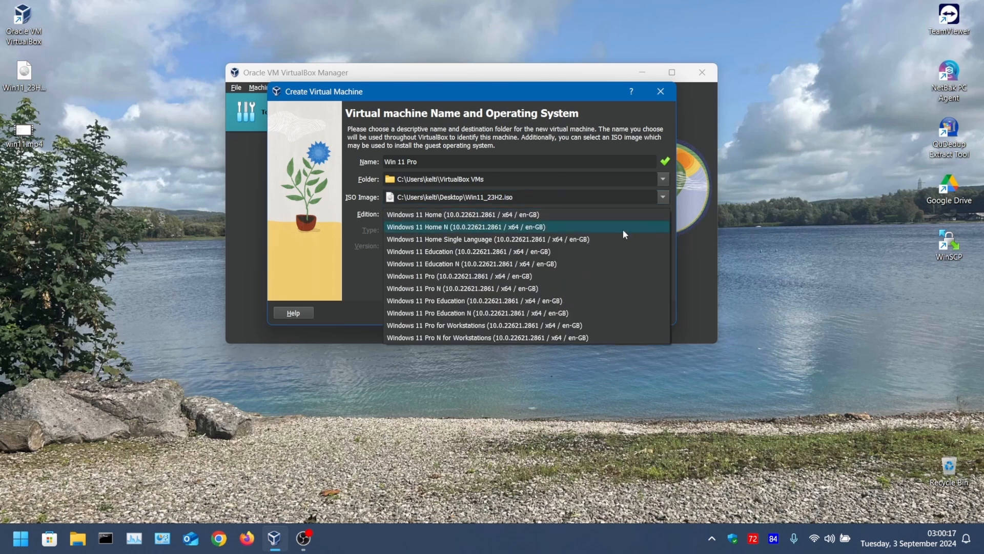
click(558, 276)
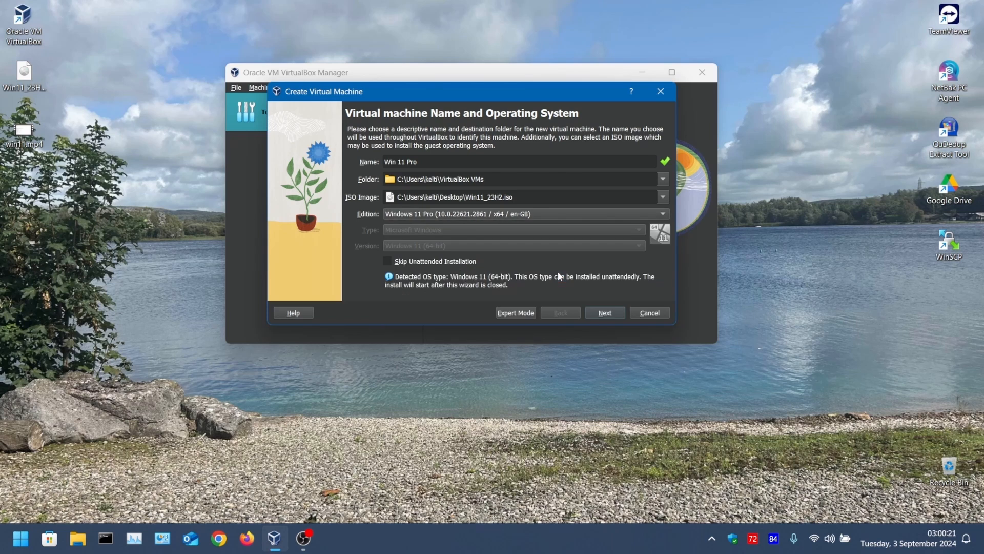
click(389, 262)
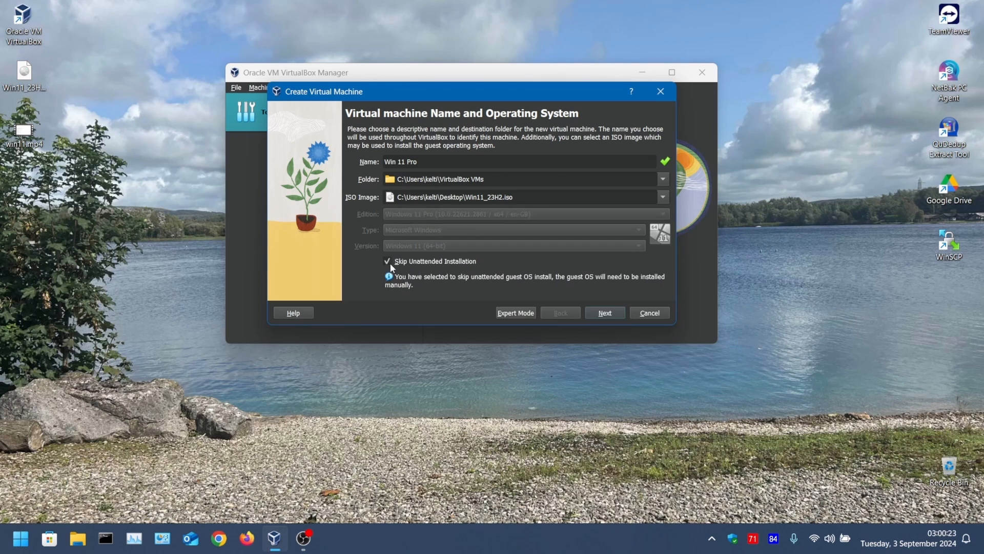
click(604, 314)
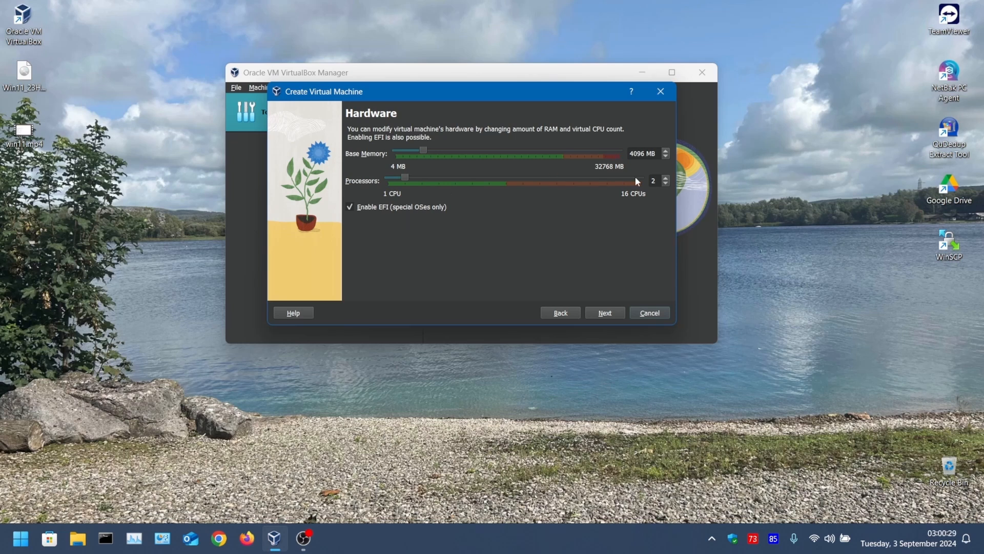
Finish creating the virtual machine with 4096 MB memory, 2 processors, EFI enabled and a new 80 GB virtual hard disk
click(594, 311)
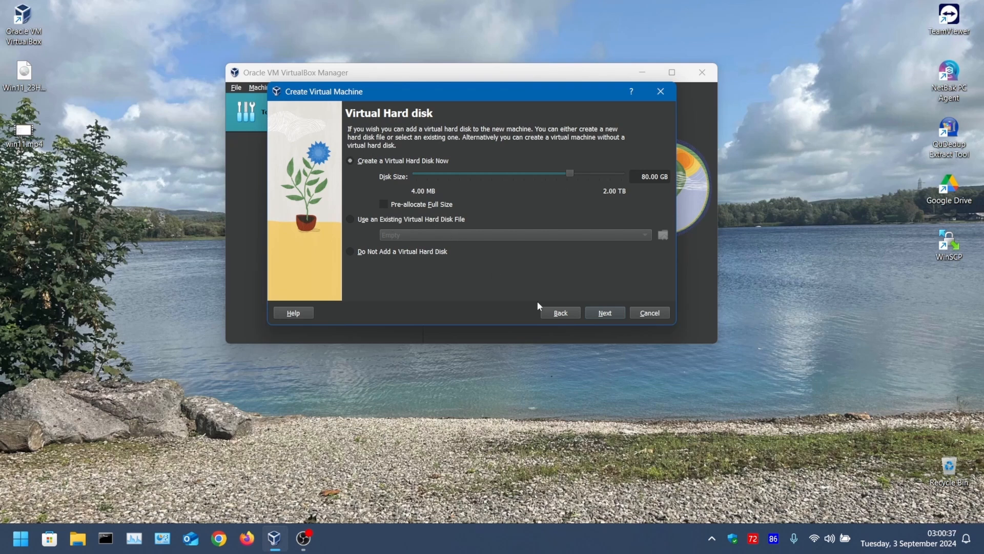
click(603, 314)
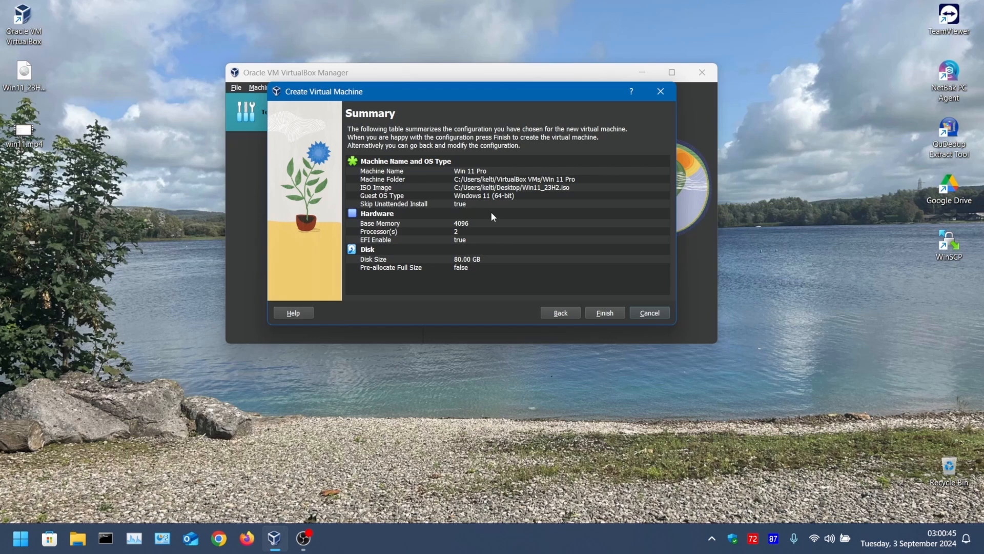
click(603, 312)
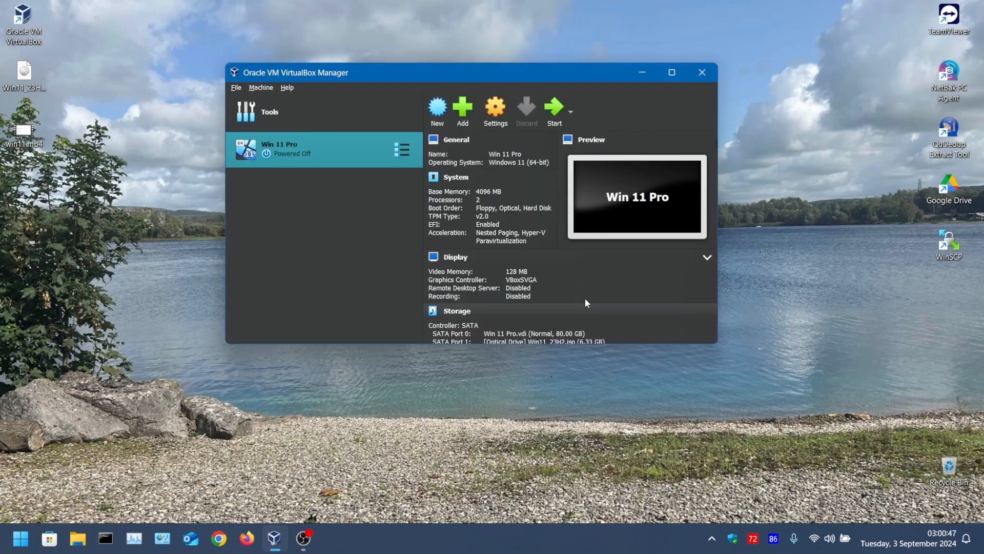
Open the Win 11 Pro machine's settings and set the attachment of network Adapter 1 to NAT
click(495, 118)
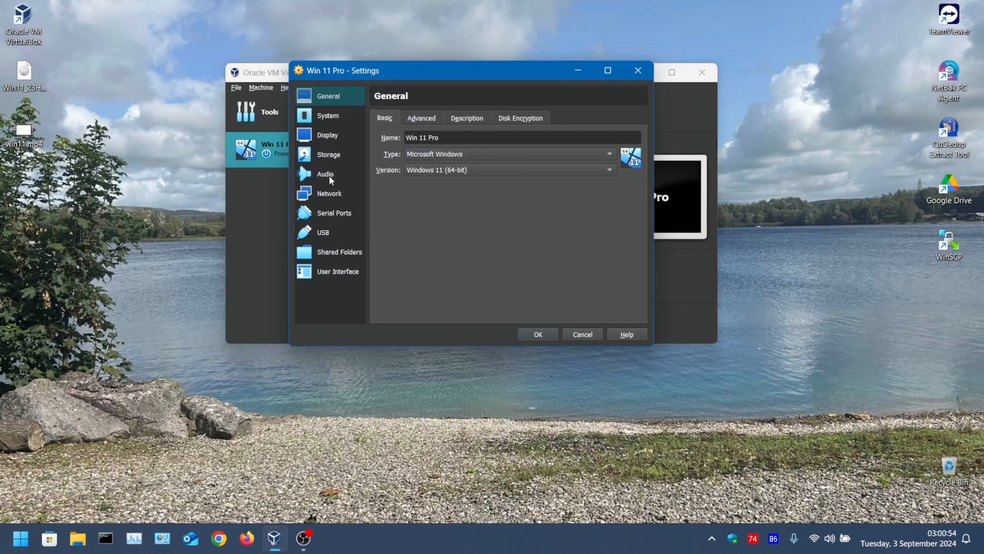
click(329, 194)
click(505, 151)
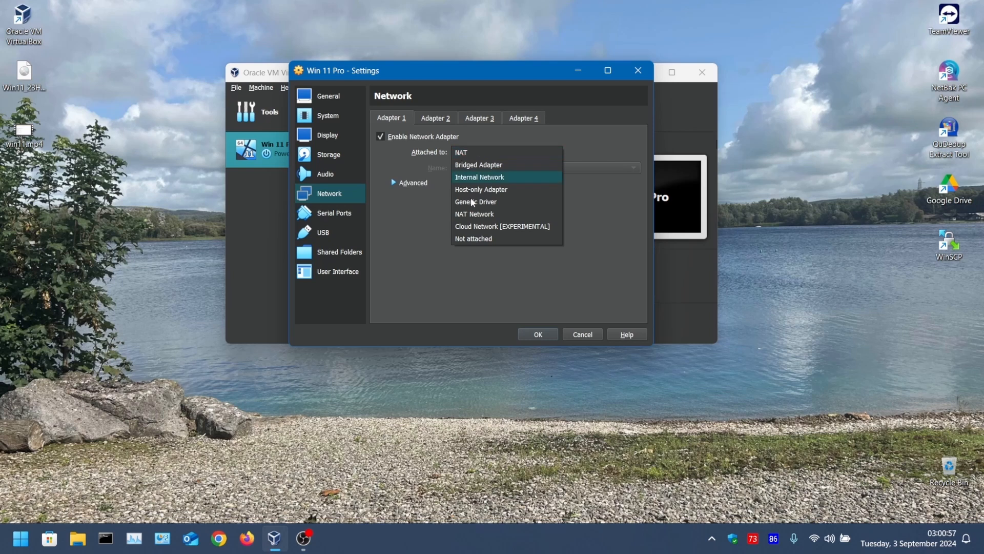
click(471, 239)
click(472, 152)
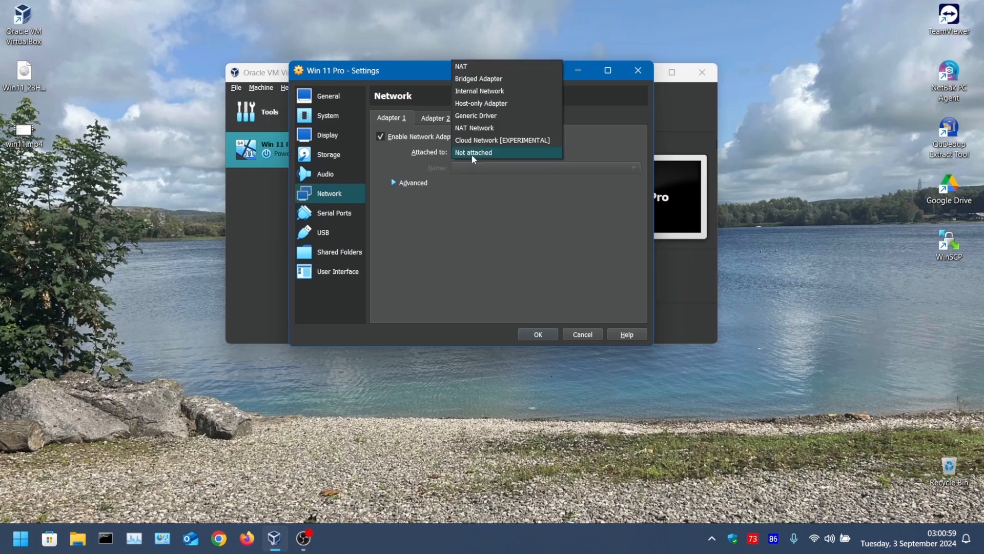
click(474, 79)
scroll(463, 148, up, 1)
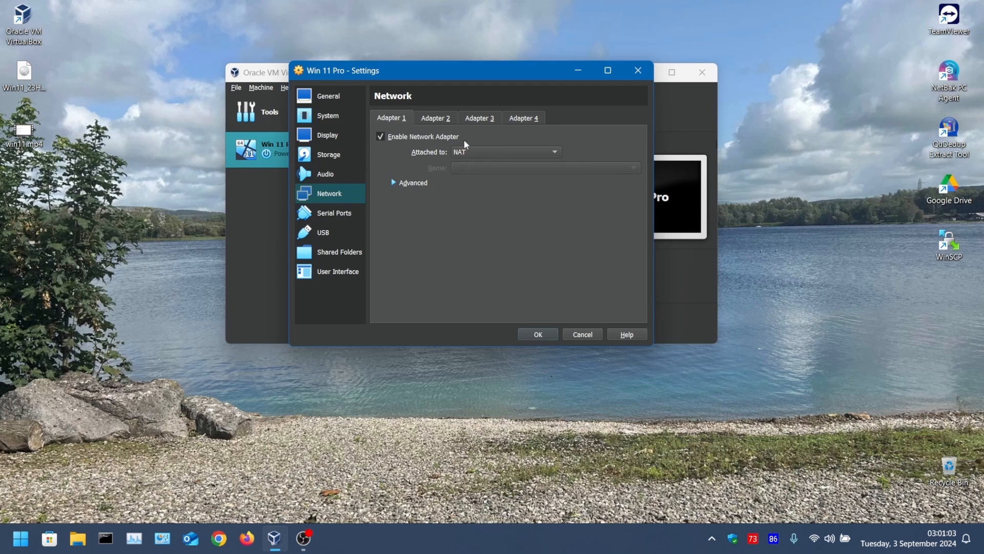
Disable Floppy in the system boot order and arrange Optical first and Hard Disk second
click(329, 118)
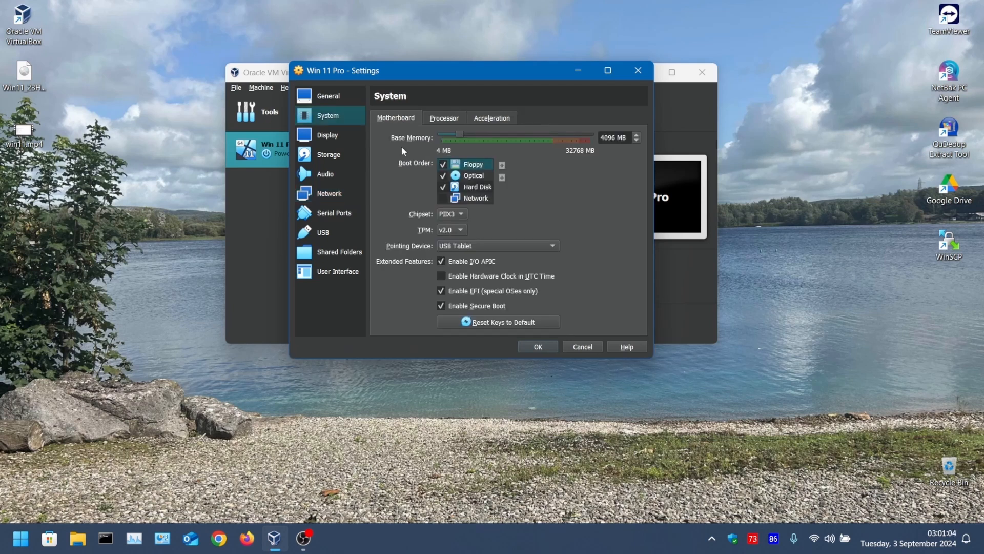
click(443, 167)
click(473, 176)
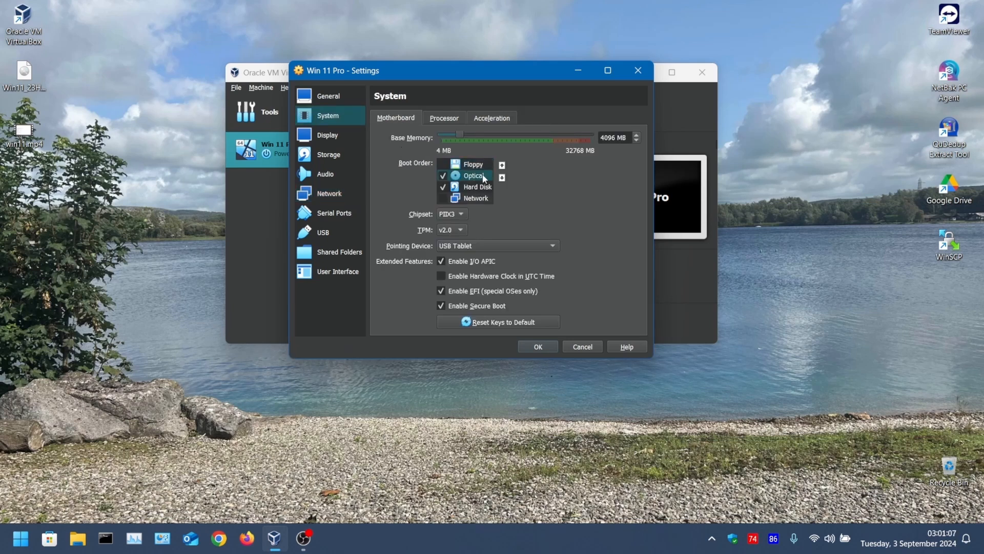
click(502, 165)
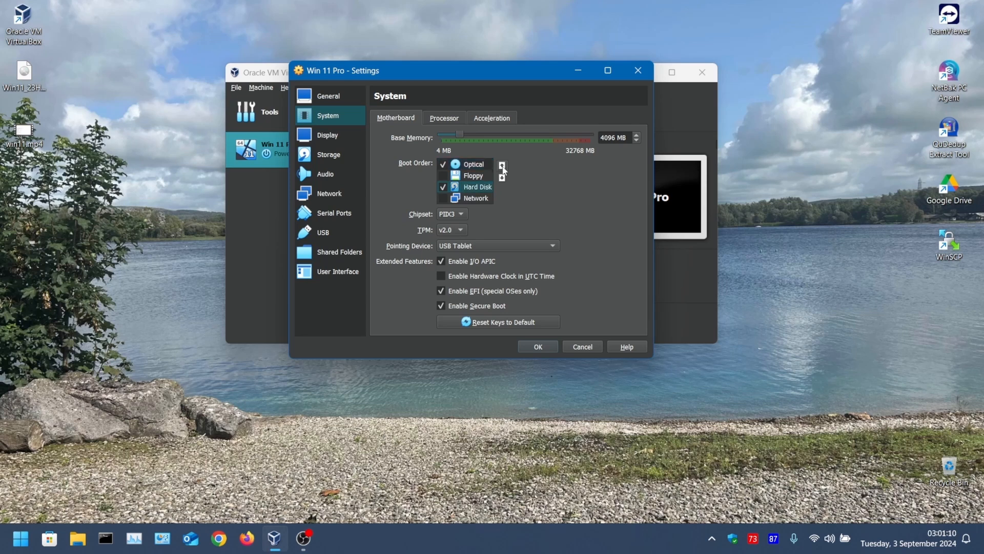
double_click(502, 167)
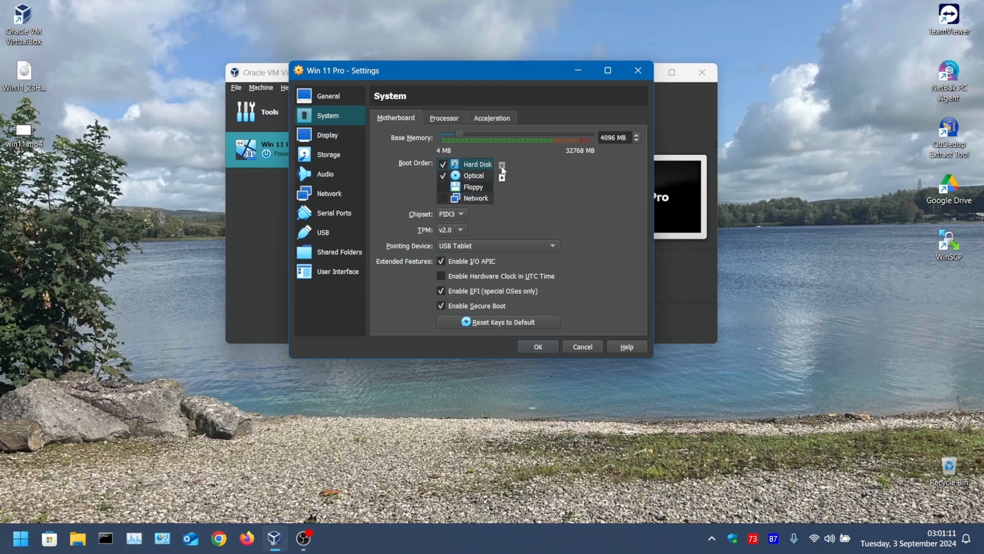
click(502, 177)
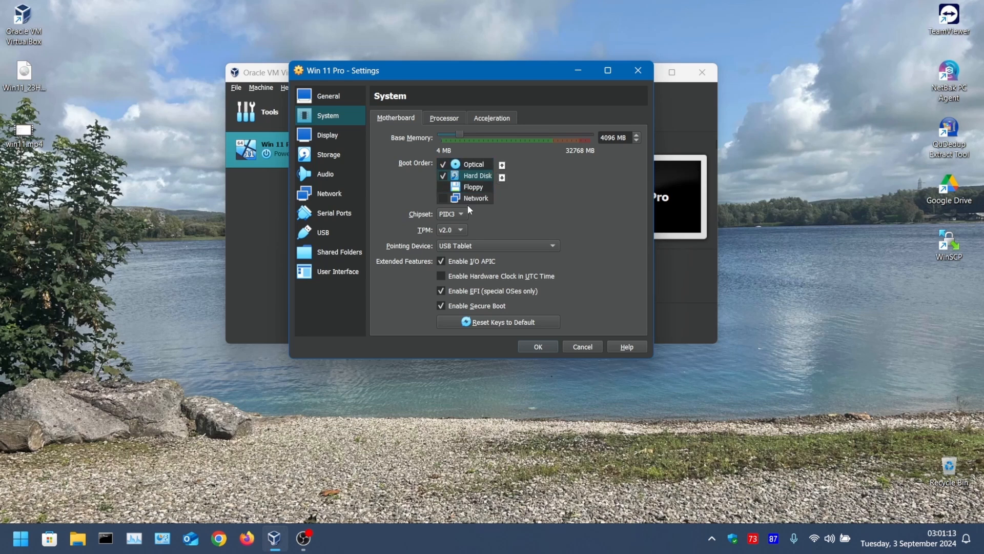
Check the machine's TPM version and attached storage devices, and save the settings
click(460, 230)
click(461, 235)
click(336, 157)
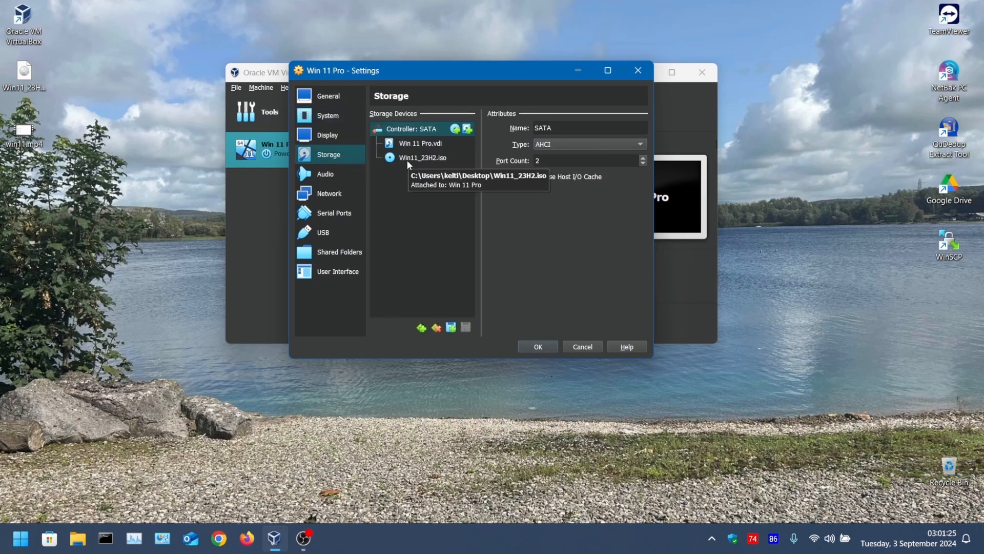
click(331, 95)
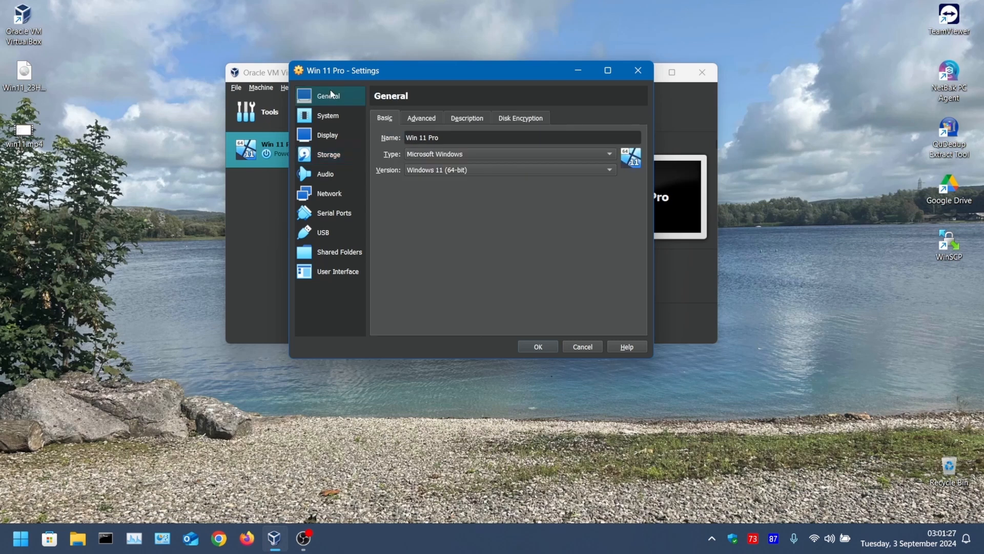
click(580, 345)
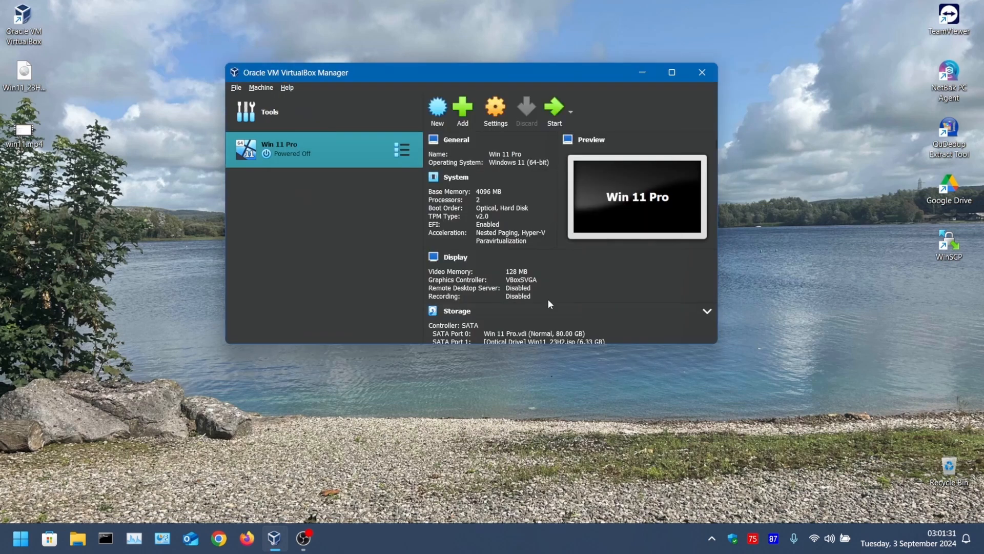
Start the Win 11 Pro machine in Scaled Mode and boot it from the Windows installation disc
click(556, 108)
click(643, 74)
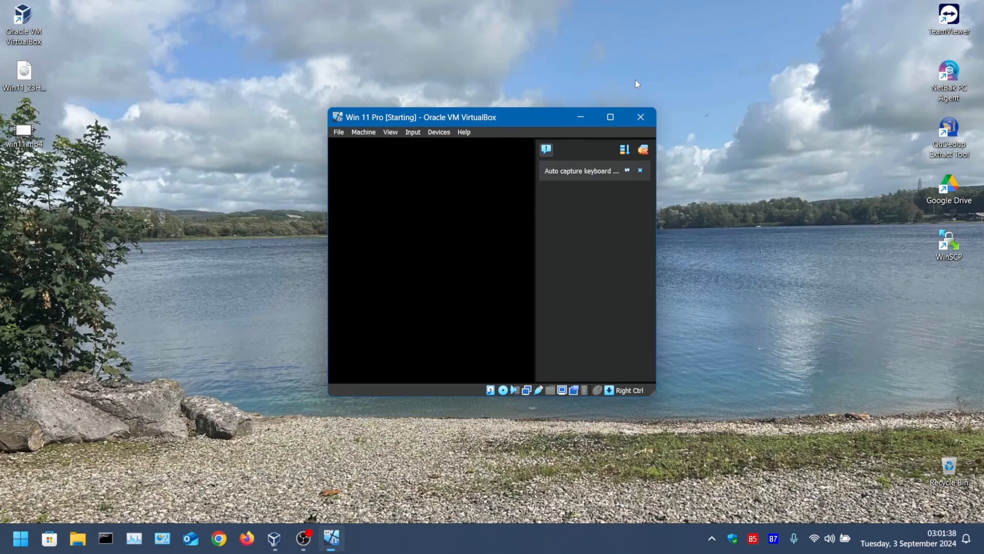
click(391, 133)
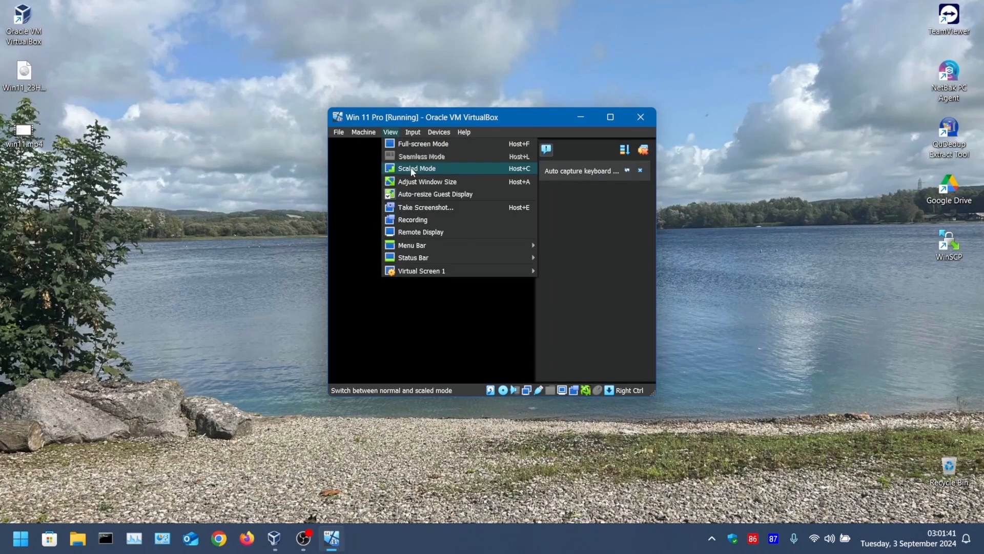
click(412, 170)
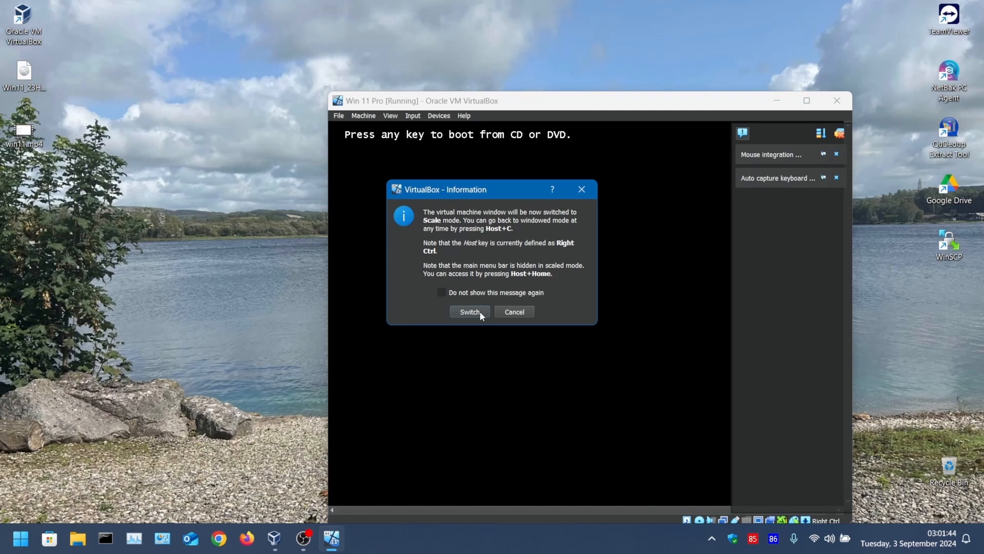
click(469, 312)
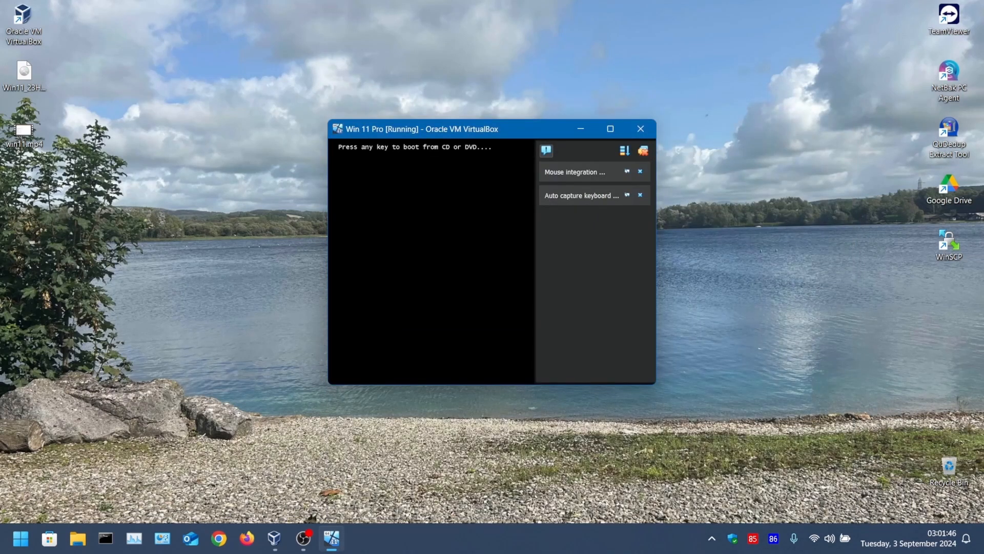
key(Return)
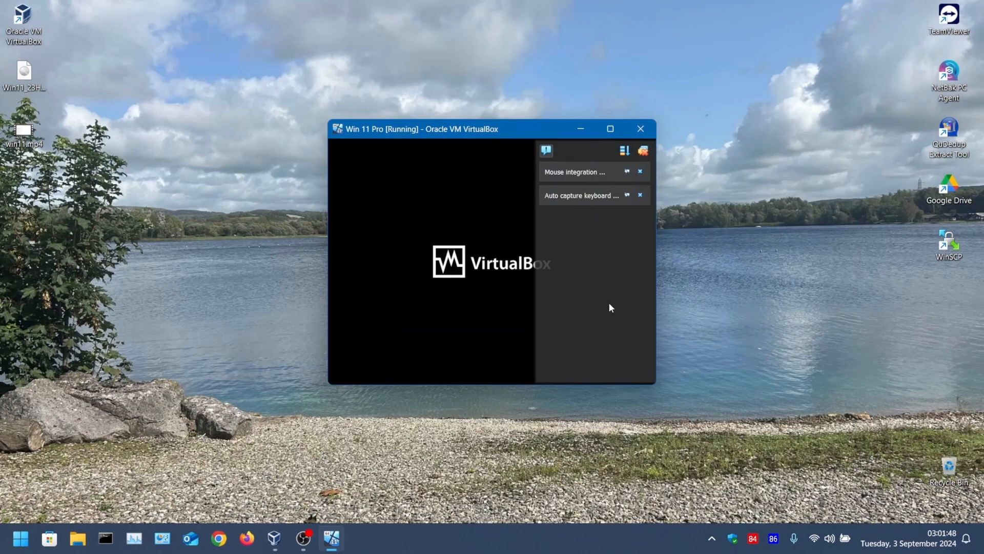
Dismiss the mouse integration and keyboard capture notifications and maximise the virtual machine window
click(640, 197)
click(640, 172)
click(620, 134)
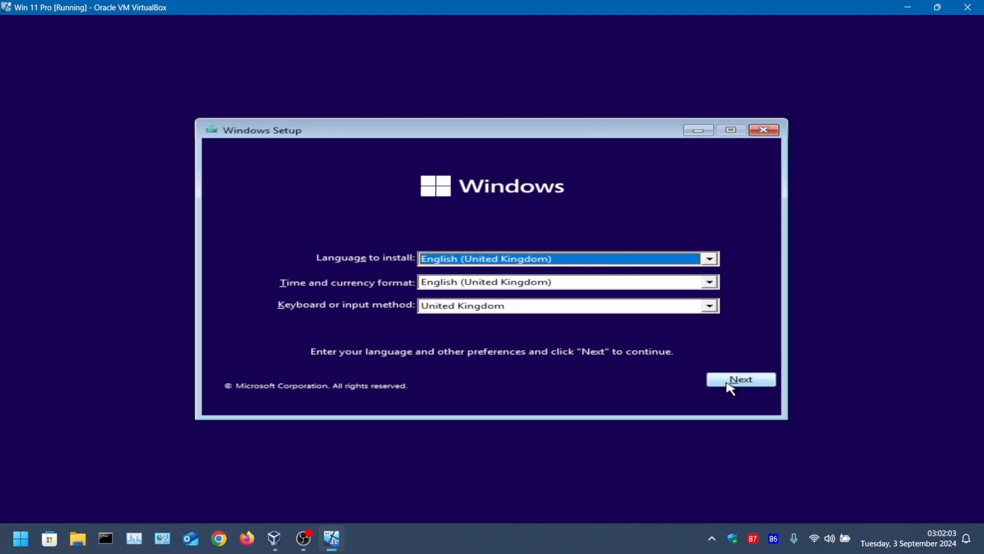
Start the Windows installation with English (United Kingdom) language and United Kingdom keyboard settings, skipping the product key
click(729, 381)
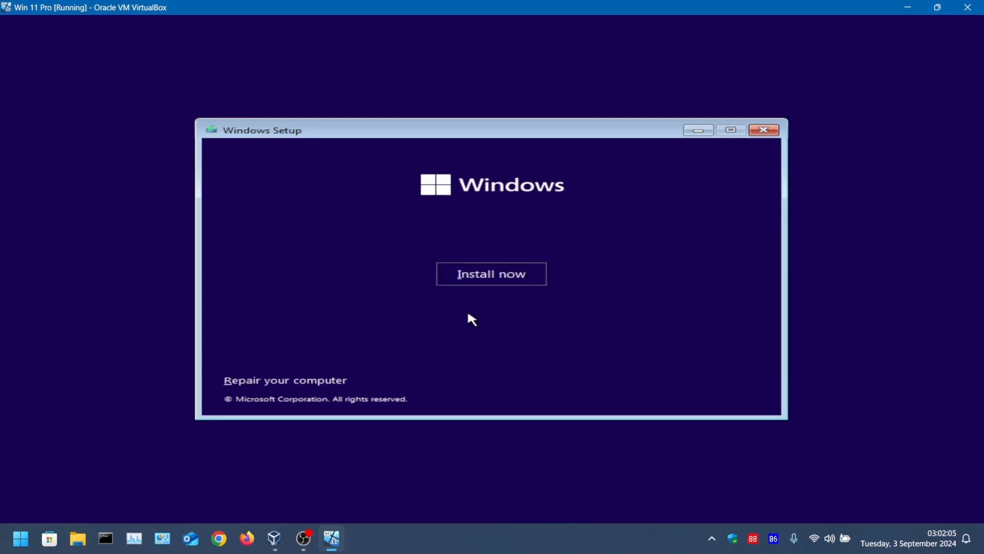
click(477, 278)
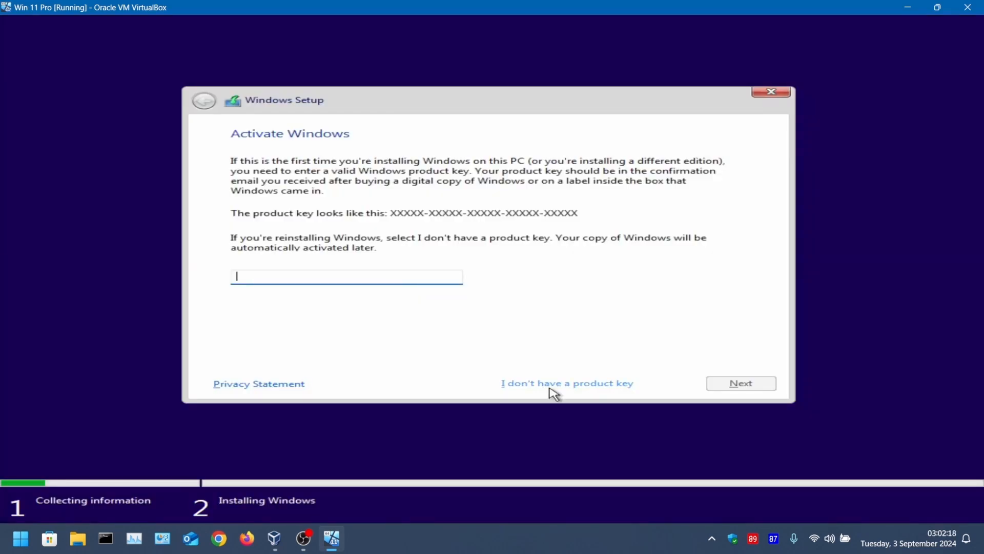
click(550, 386)
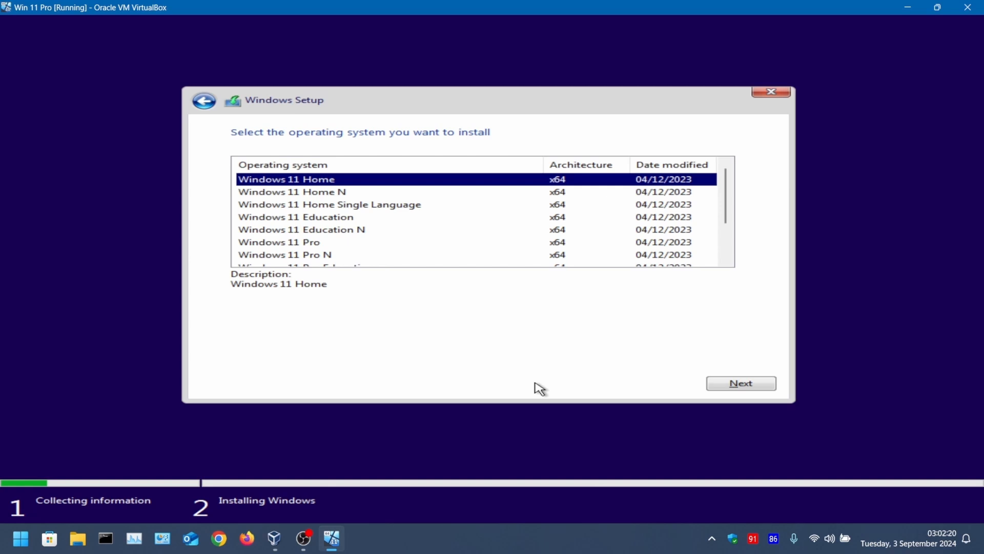
Choose Windows 11 Pro as the operating system to install and continue to the licence terms
key(Down)
key(Down)
key(Down)
key(Down)
key(Down)
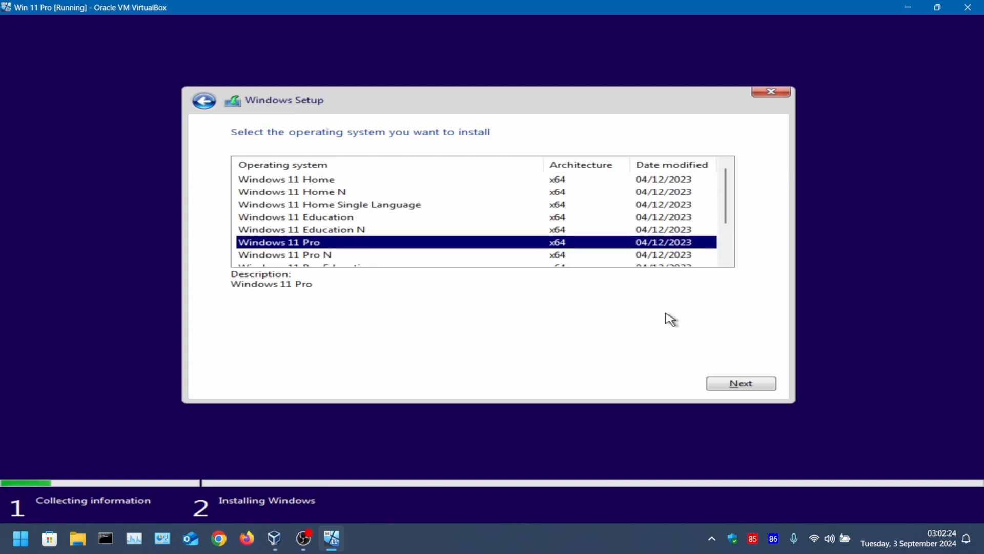
click(712, 384)
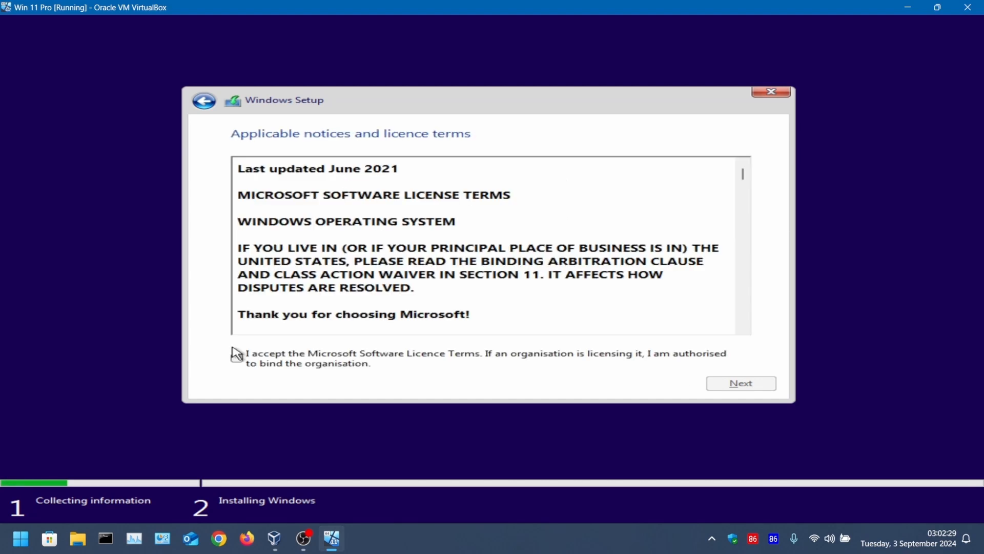
Accept the Microsoft licence terms and install Windows on the unallocated space of Drive 0
click(236, 354)
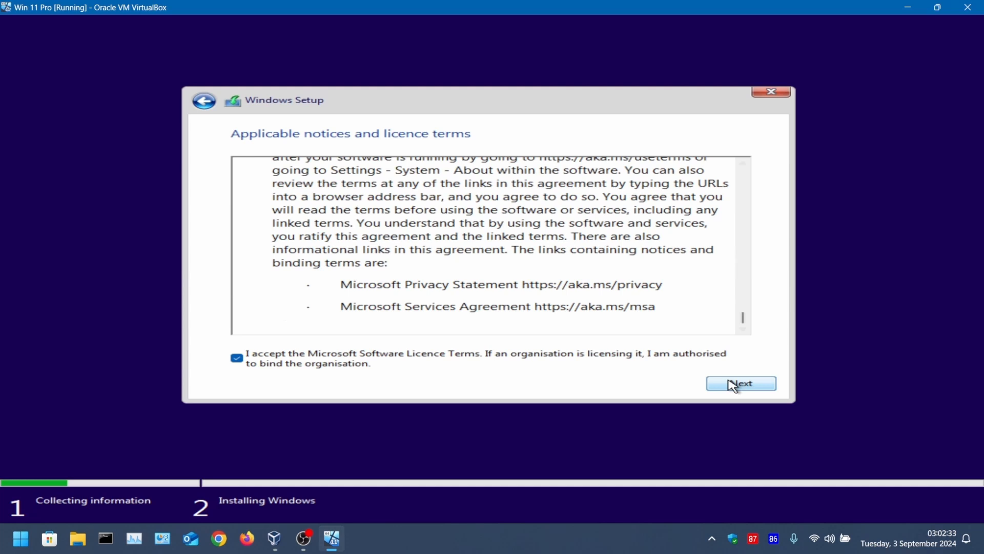
click(733, 384)
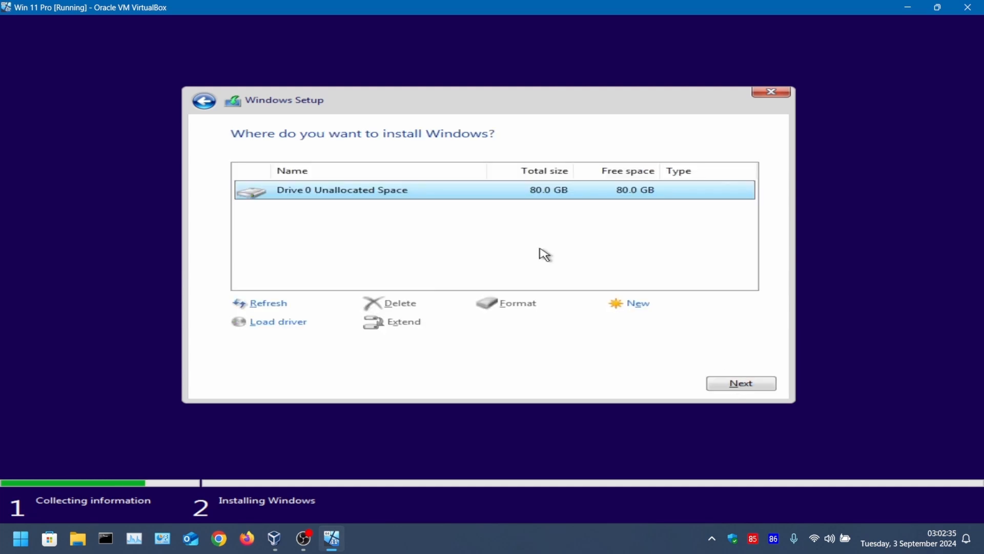
click(717, 382)
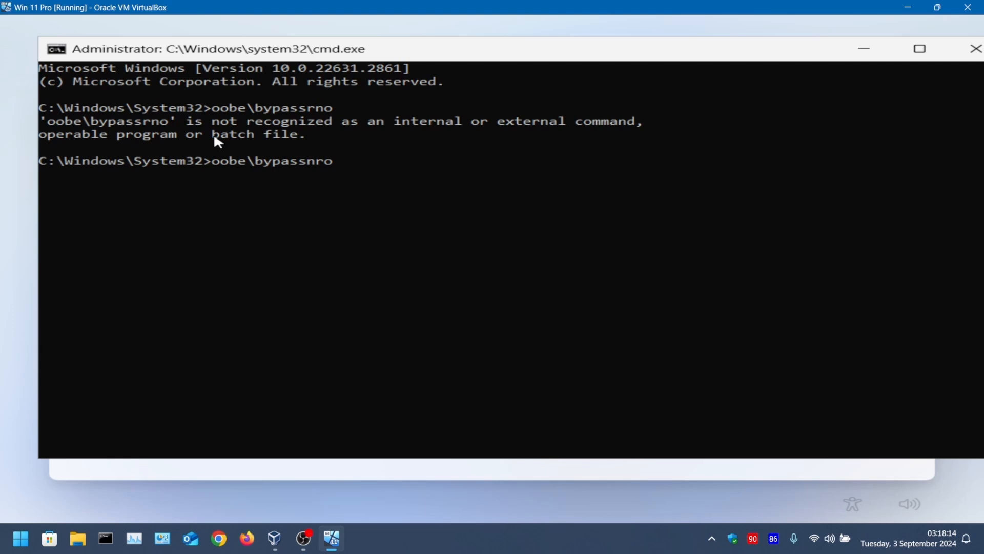
Run oobe\bypassnro in the Windows setup command prompt
key(Return)
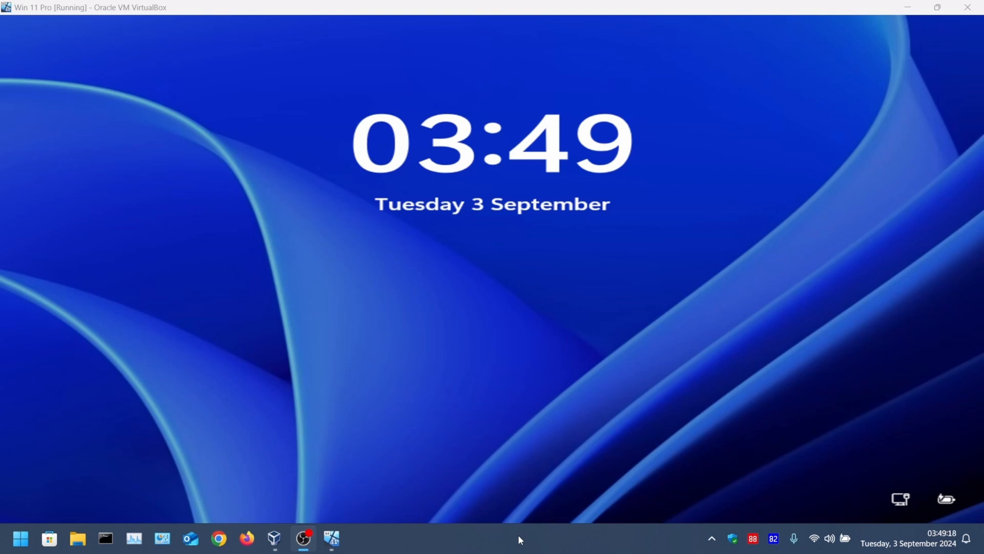
Unlock the installed Windows 11 machine and sign in by entering the account password
click(492, 277)
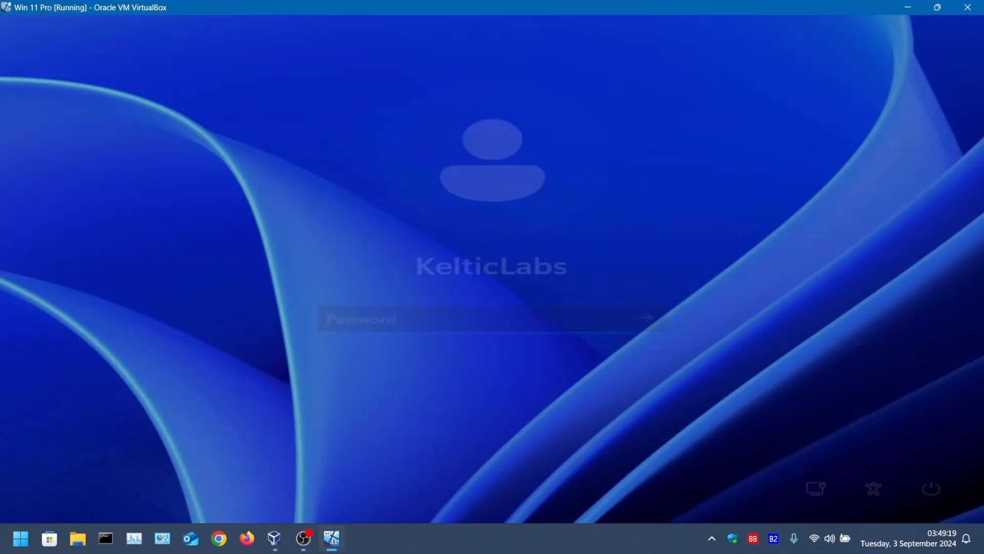
text(***)
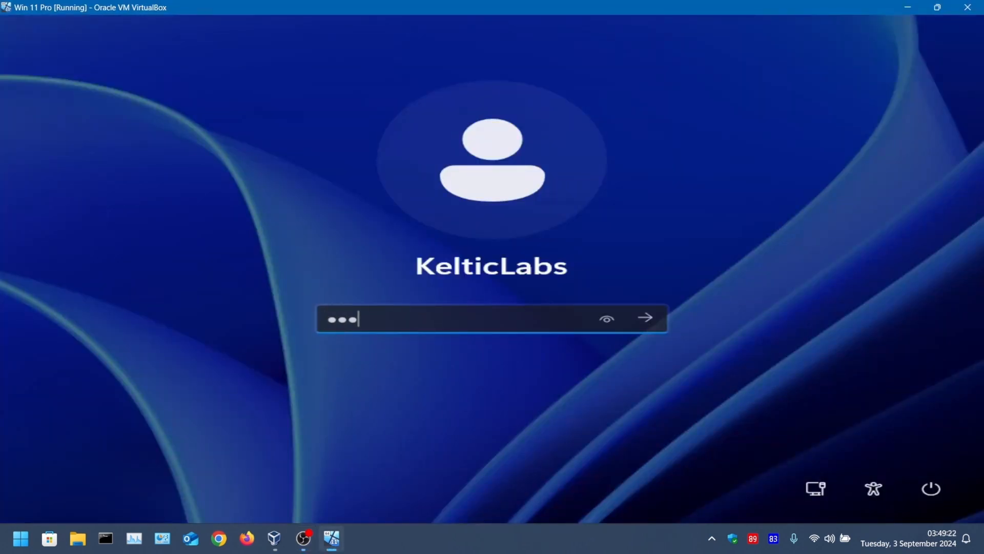
text(*****)
click(644, 317)
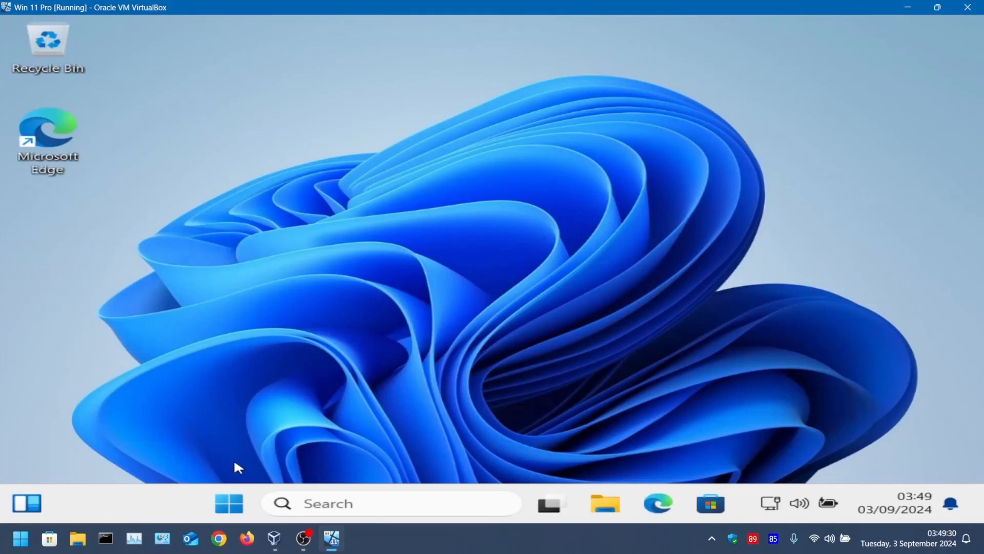
Open the signed-in user's account settings in a maximized window, review the Your info page down to the account settings, and close it
click(234, 502)
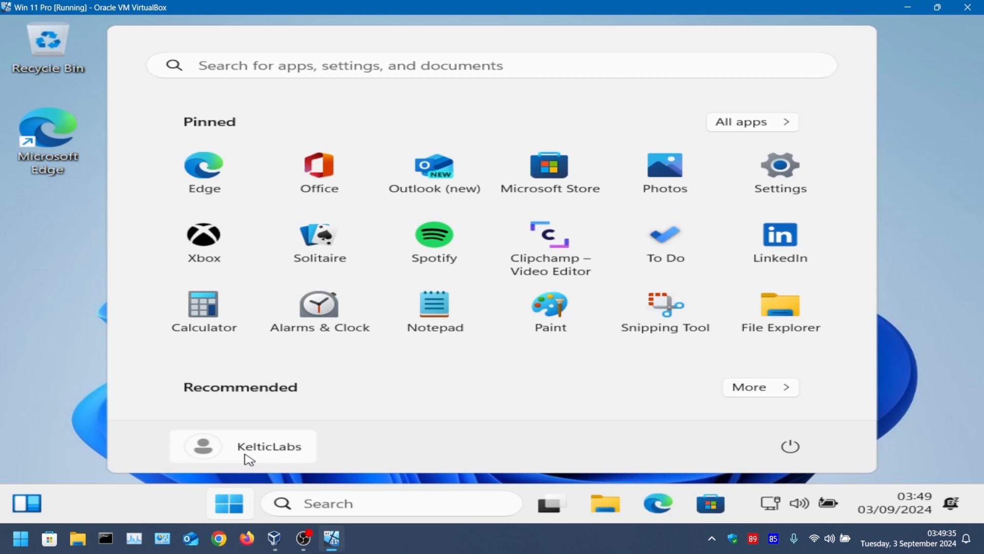
click(252, 448)
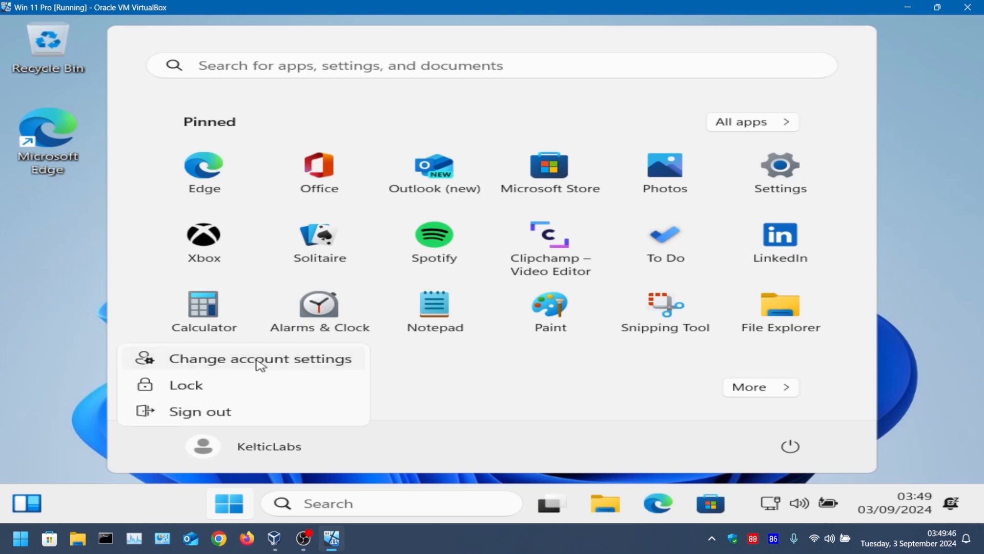
click(260, 360)
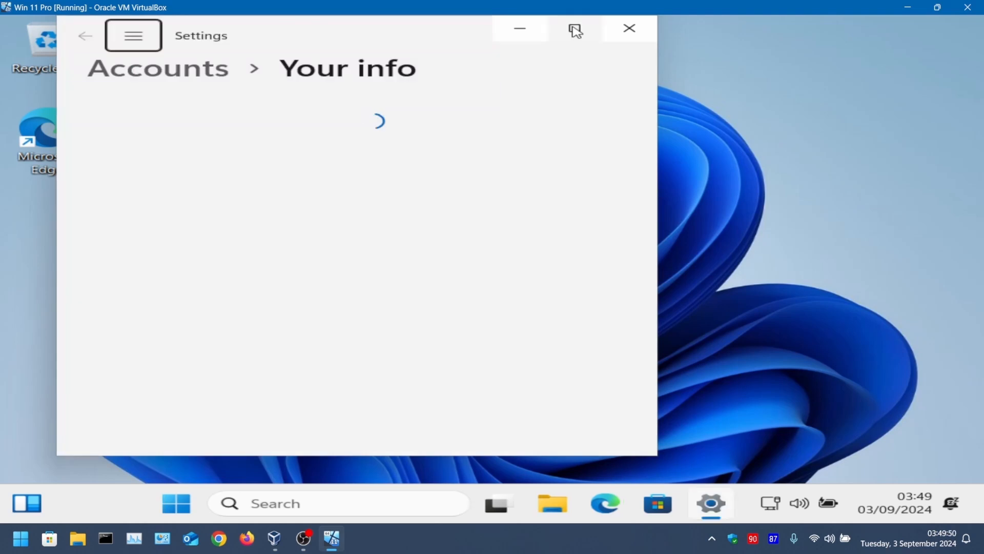
click(575, 29)
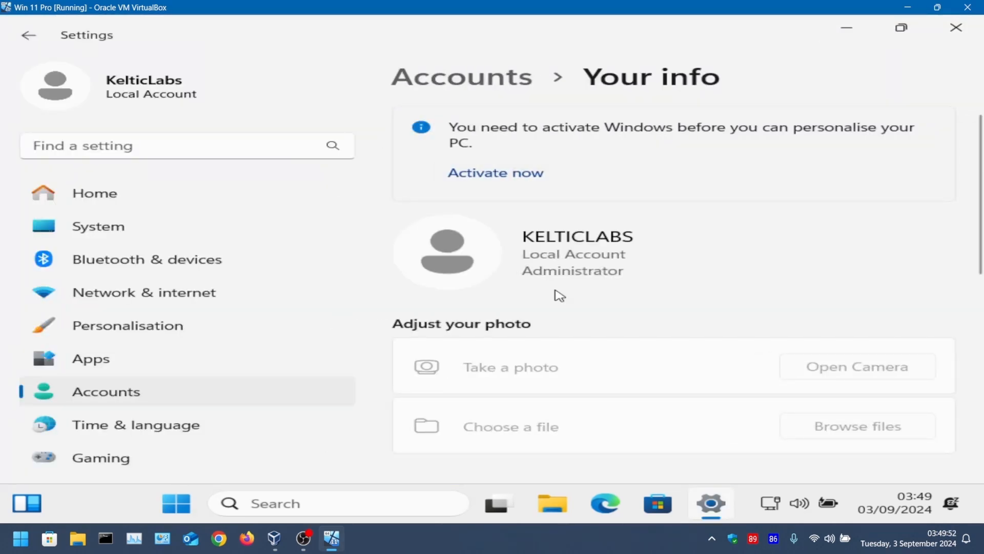
scroll(587, 417, down, 3)
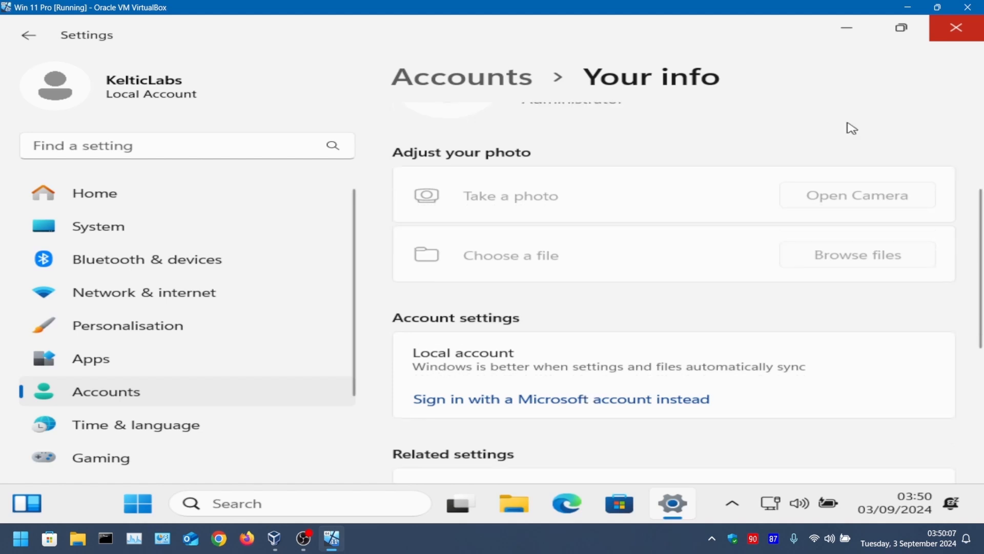
click(957, 32)
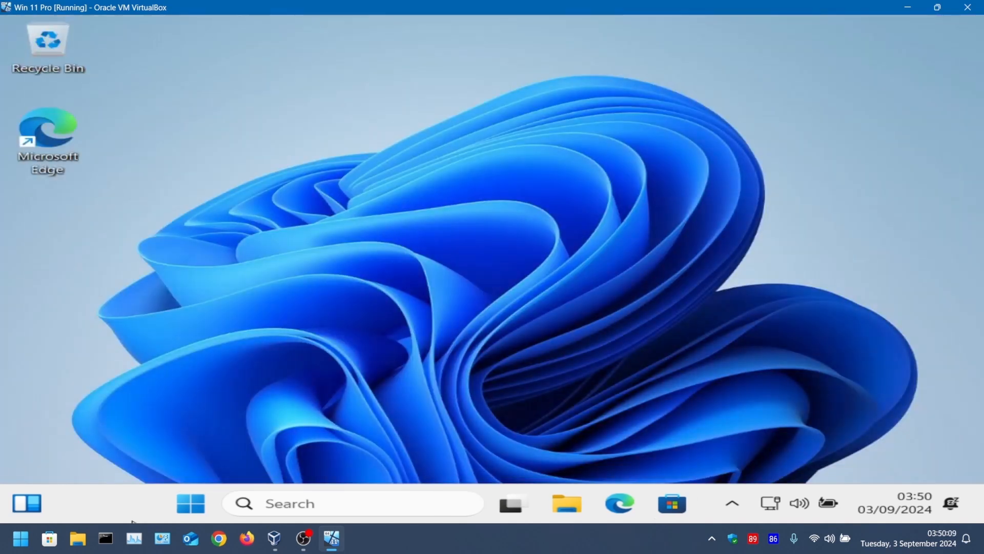
Search the Windows 11 machine for "sys" and open System Information
click(189, 509)
text(s)
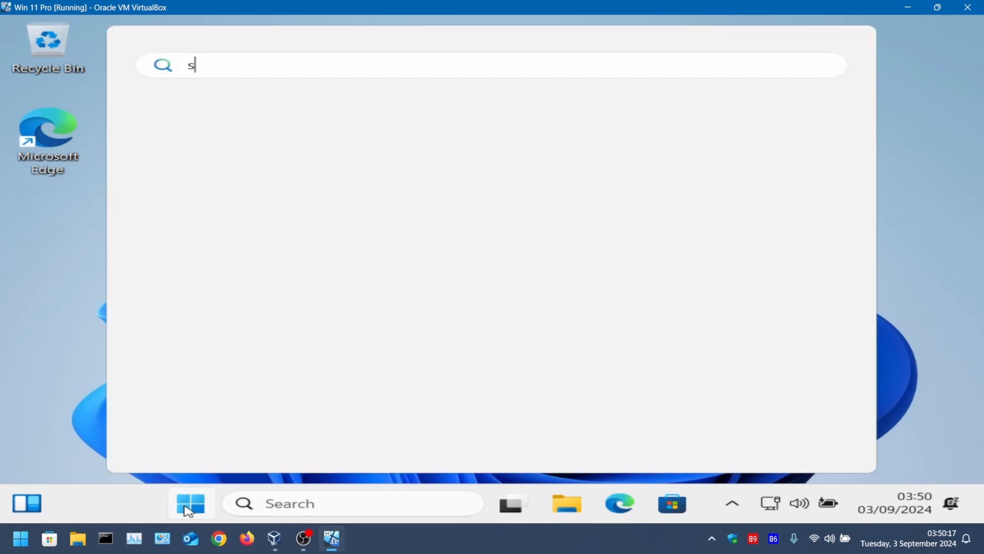
text(ys)
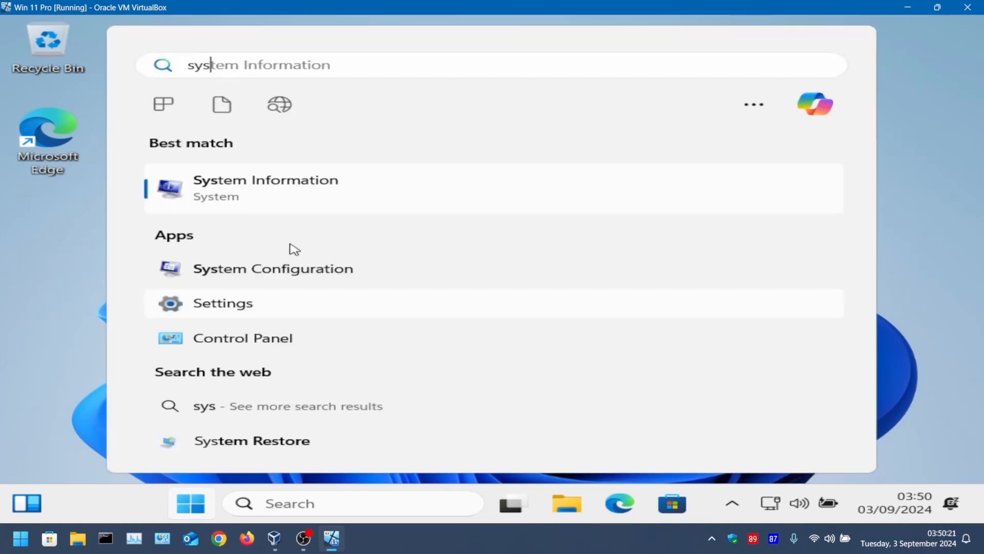
click(277, 185)
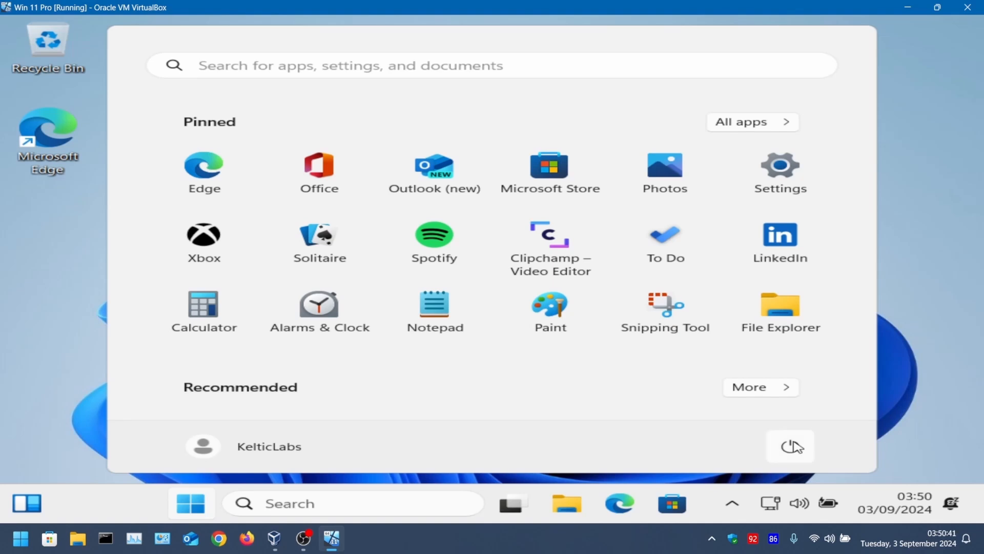
Shut down the Windows 11 virtual machine from within Windows
click(796, 447)
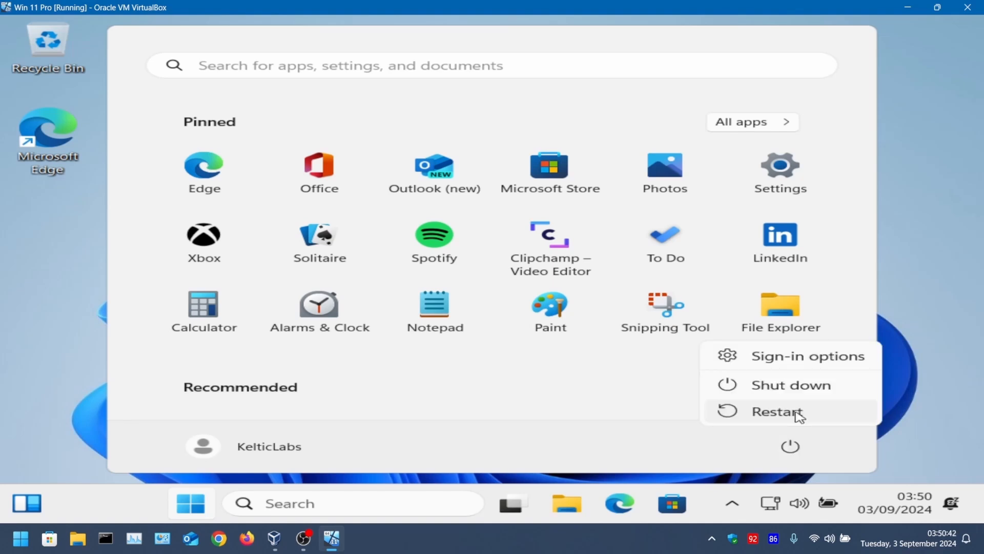
click(798, 393)
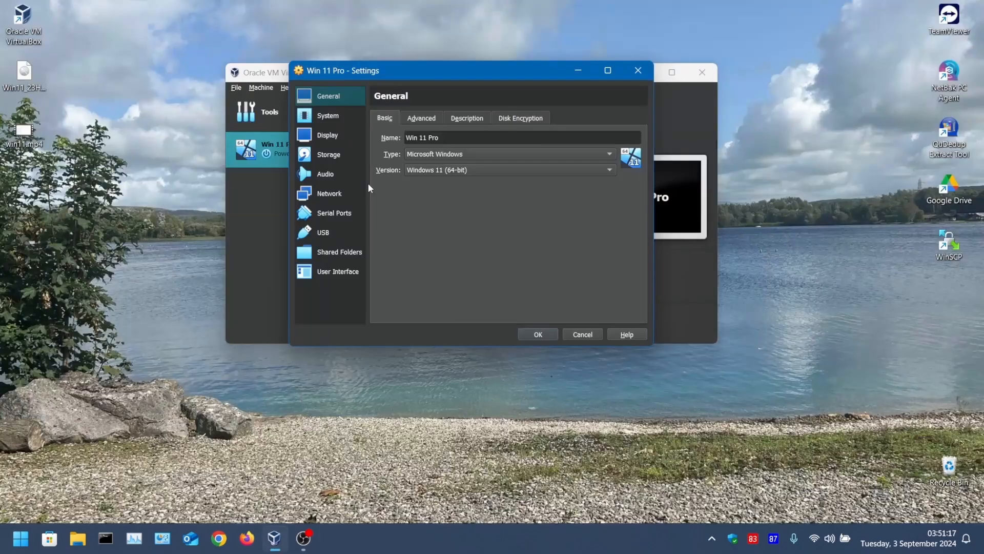
Set network Adapter 1 of the Win 11 Pro virtual machine to Not attached and accept the machine settings
click(333, 193)
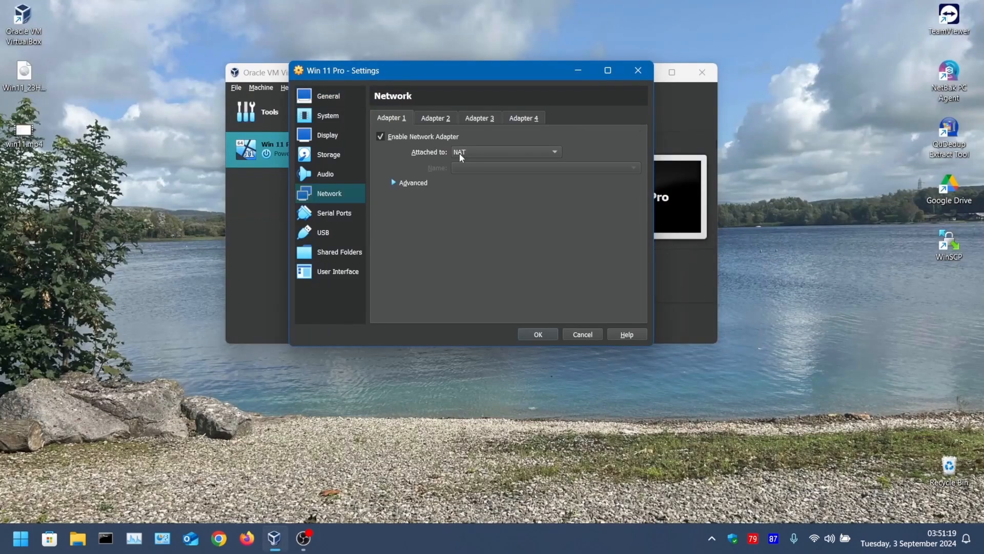
click(460, 155)
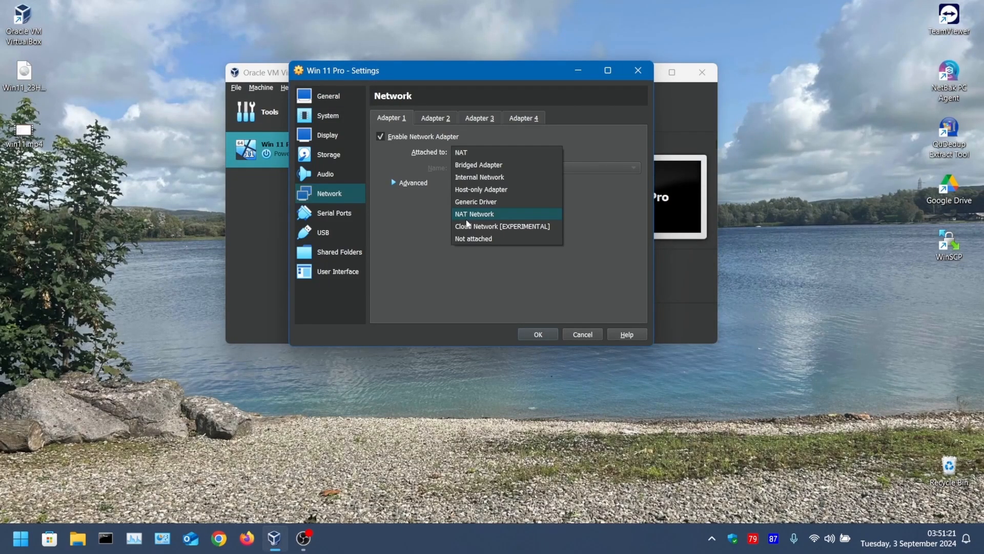
click(466, 237)
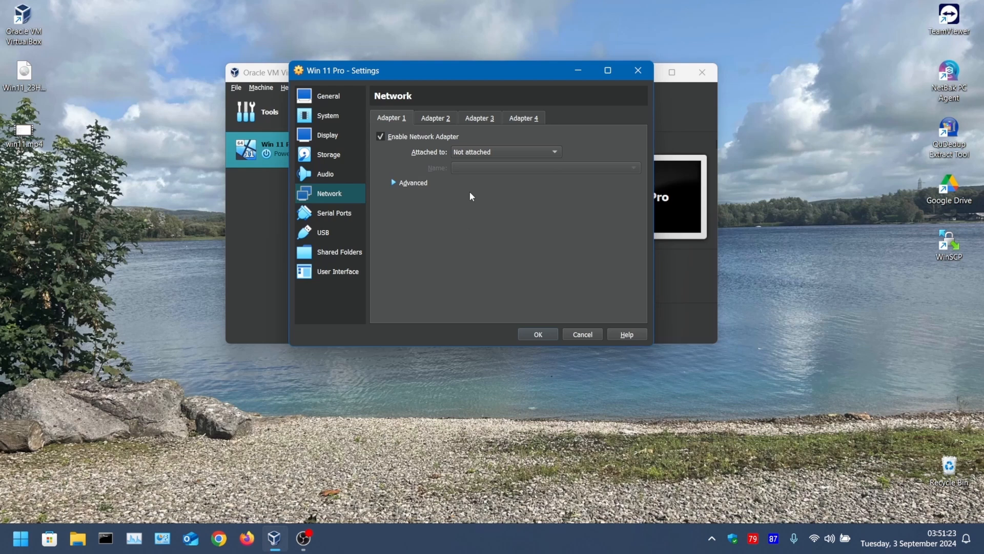
click(472, 154)
click(537, 335)
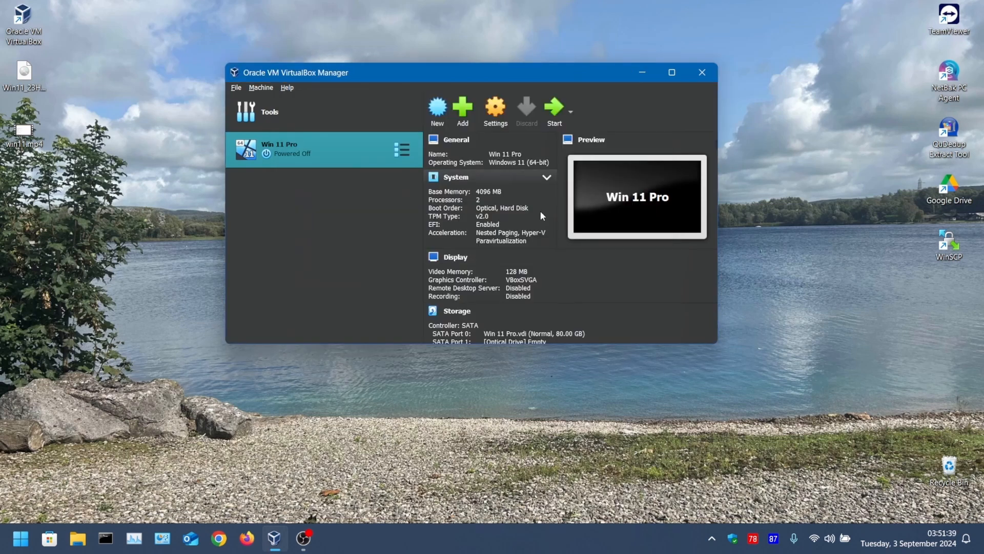